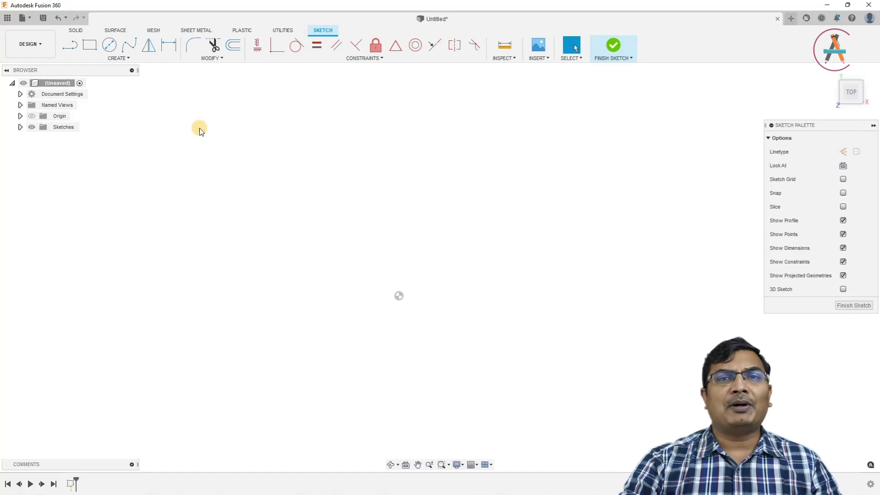
# Sketch an S-shaped fit point spline through four points, starting at the origin and curving upward, and finish the sketch.
pyautogui.click(130, 45)
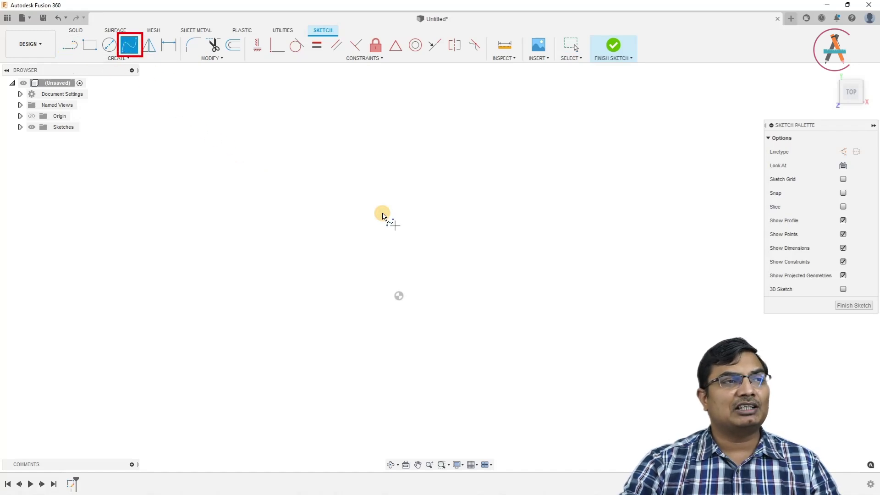
pyautogui.click(399, 296)
pyautogui.click(530, 296)
pyautogui.click(622, 148)
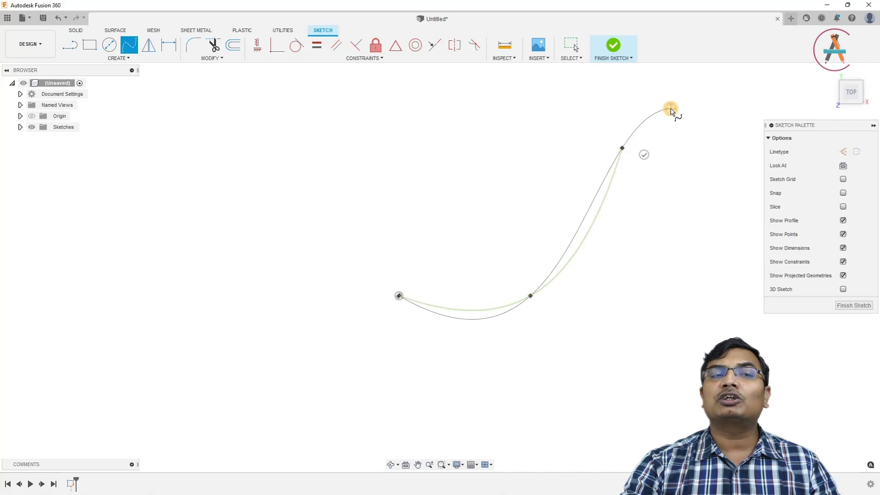
pyautogui.click(775, 83)
pyautogui.rightClick(735, 124)
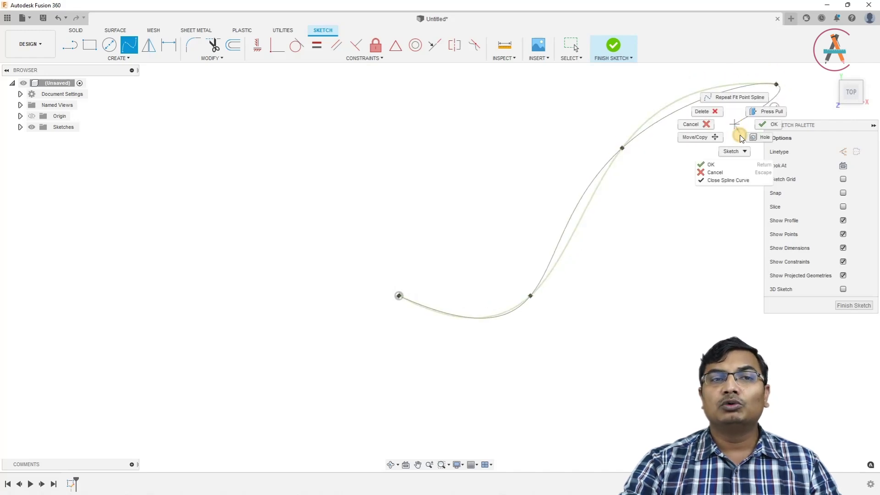
pyautogui.click(764, 124)
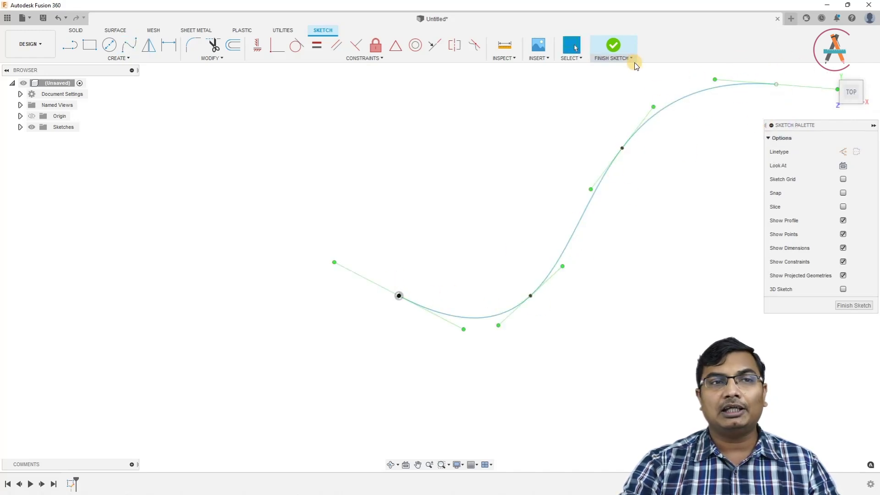
pyautogui.click(615, 45)
# Start a new sketch on the vertical origin plane facing the Right view, through the spline's start point.
pyautogui.moveTo(419, 299)
pyautogui.keyDown('shift'); pyautogui.mouseDown(button='middle')
pyautogui.moveTo(428, 310)
pyautogui.moveTo(491, 321)
pyautogui.moveTo(537, 292)
pyautogui.moveTo(438, 300)
pyautogui.moveTo(527, 344)
pyautogui.moveTo(495, 353)
pyautogui.mouseUp(button='middle'); pyautogui.keyUp('shift')
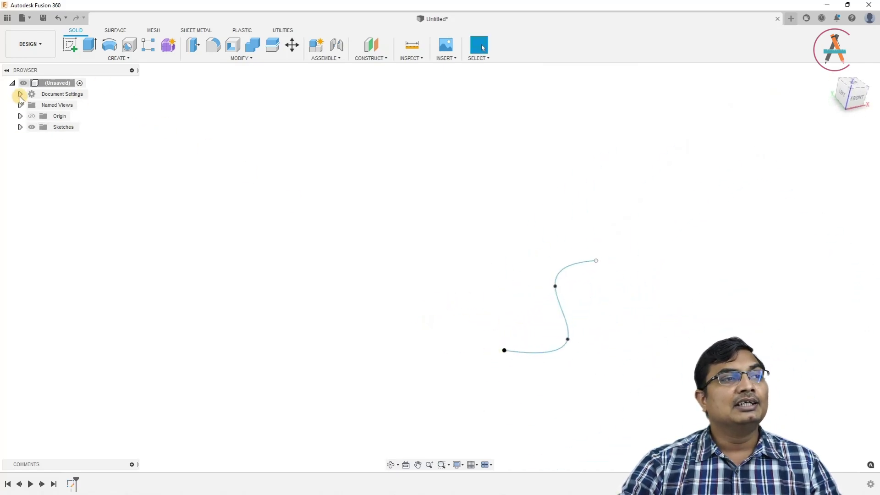
pyautogui.click(72, 43)
pyautogui.moveTo(90, 75)
pyautogui.keyDown('shift'); pyautogui.mouseDown(button='middle')
pyautogui.moveTo(315, 257)
pyautogui.moveTo(275, 226)
pyautogui.moveTo(279, 249)
pyautogui.moveTo(226, 236)
pyautogui.moveTo(246, 224)
pyautogui.moveTo(257, 229)
pyautogui.mouseUp(button='middle'); pyautogui.keyUp('shift')
pyautogui.click(478, 227)
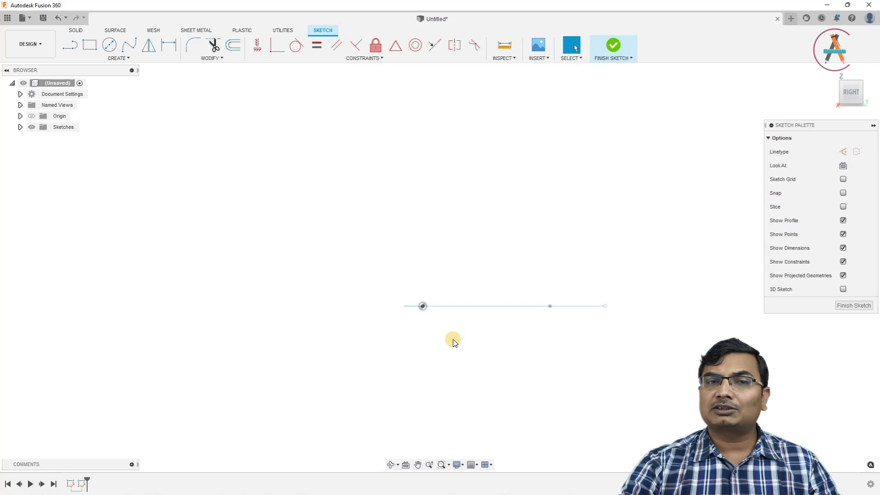
# Draw a closed four-sided line profile from the origin with a vertical side, a top about 9 mm wide and a base about 16 mm wide.
pyautogui.click(423, 306)
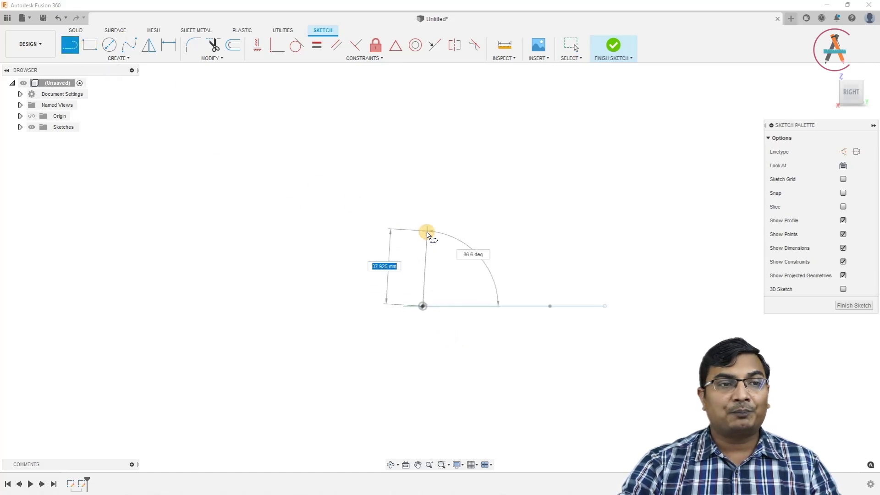
pyautogui.click(422, 260)
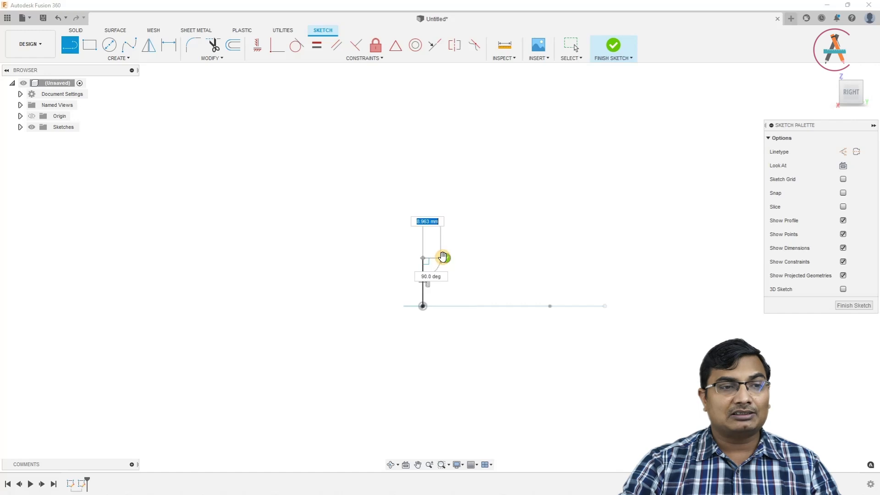
pyautogui.scroll(3, 440, 259)
pyautogui.click(441, 254)
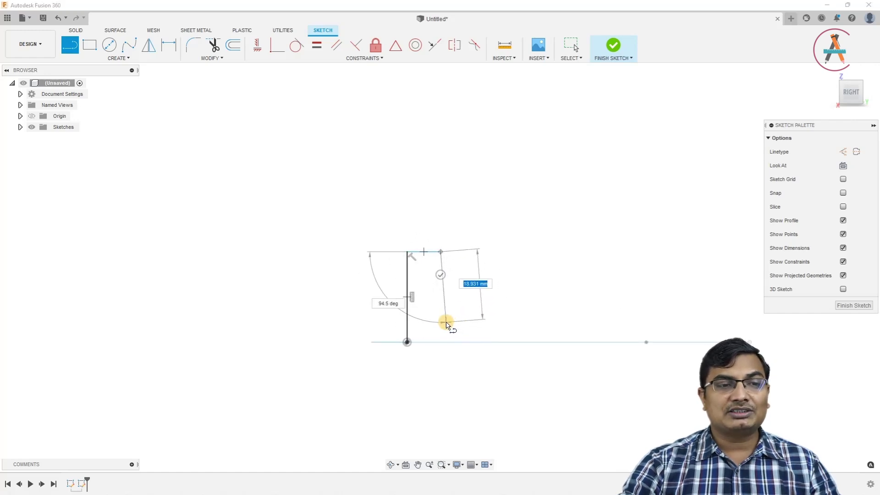
pyautogui.click(466, 343)
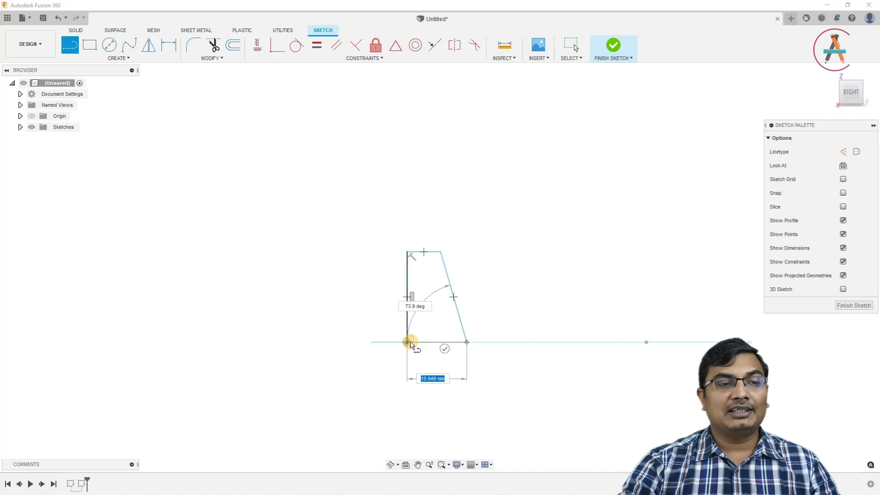
pyautogui.click(407, 341)
pyautogui.press('Escape')
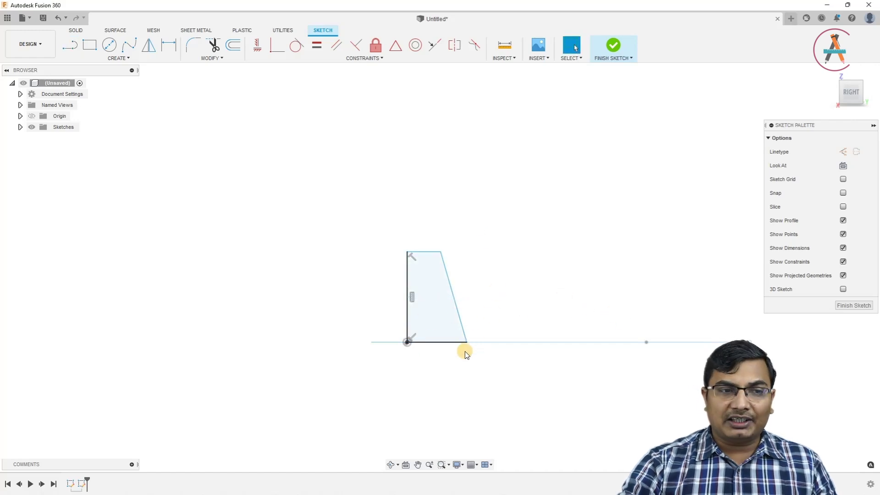
# Round the profile's outer base corner with a 4 mm sketch fillet.
pyautogui.click(190, 44)
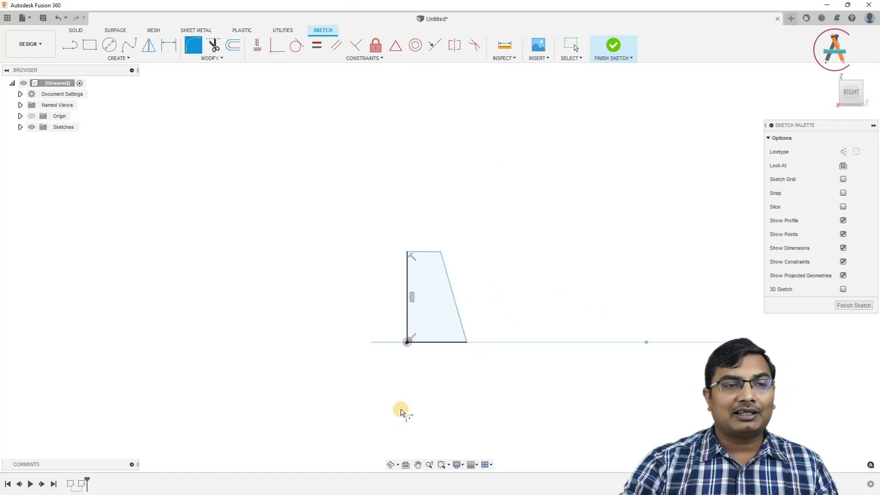
pyautogui.click(465, 344)
pyautogui.press('Escape')
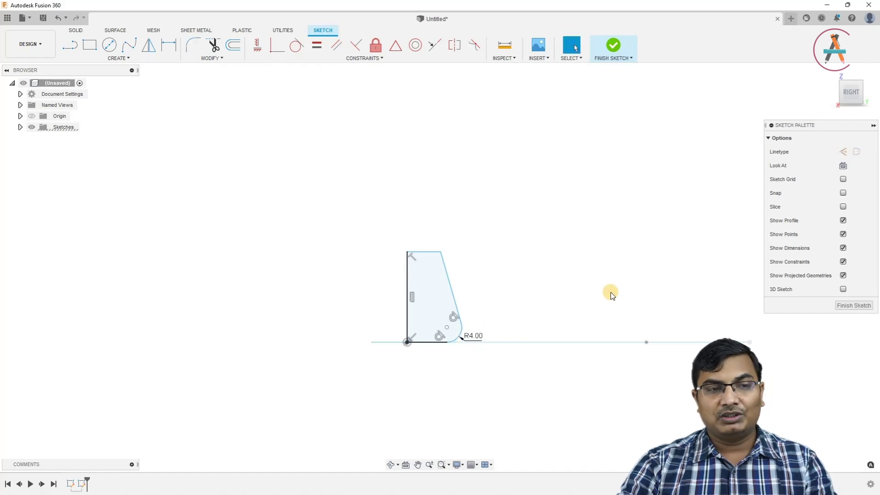
# Draw a small circle centred on the profile's upper corner where the slanted side meets the top edge.
pyautogui.scroll(2, 460, 278)
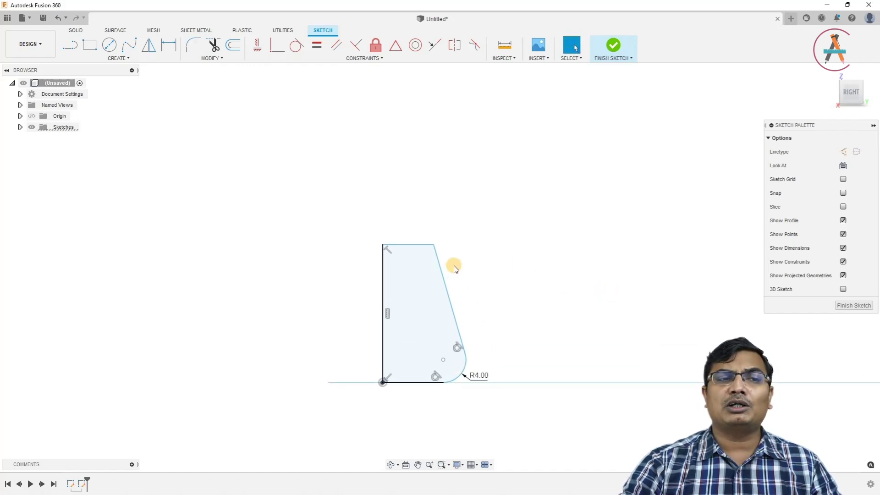
pyautogui.click(110, 45)
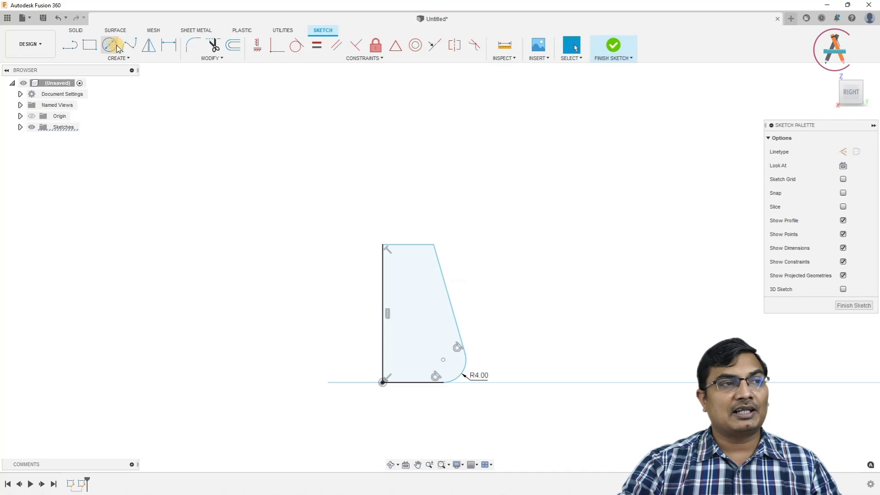
pyautogui.click(434, 244)
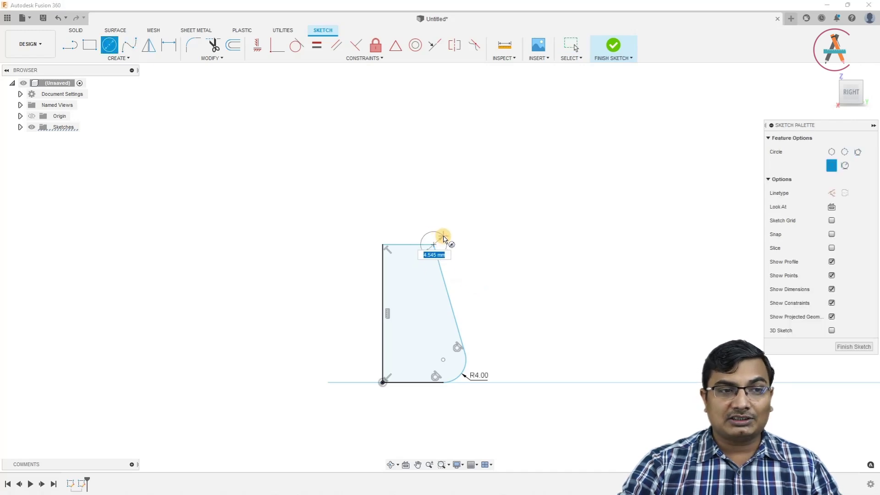
pyautogui.click(446, 235)
# Trim the circle's outer part and the line ends inside it to leave a concave notch in the profile, and finish the sketch.
pyautogui.press('t')
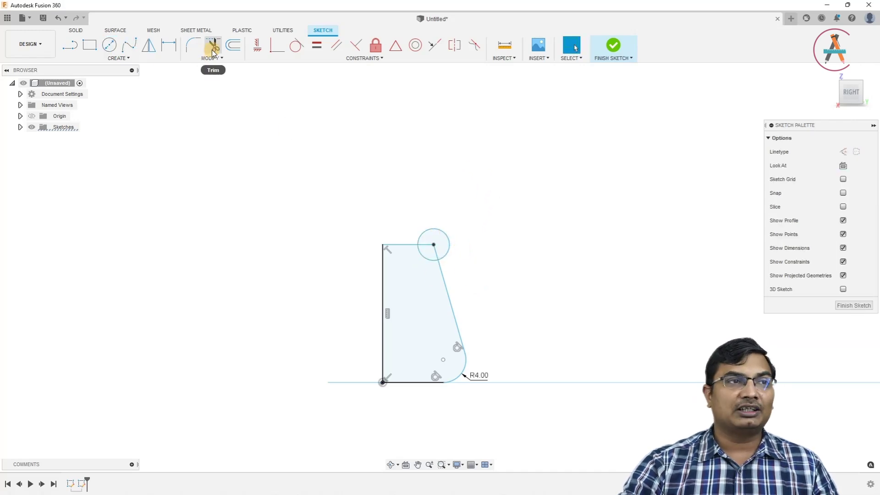
pyautogui.click(449, 239)
pyautogui.click(436, 252)
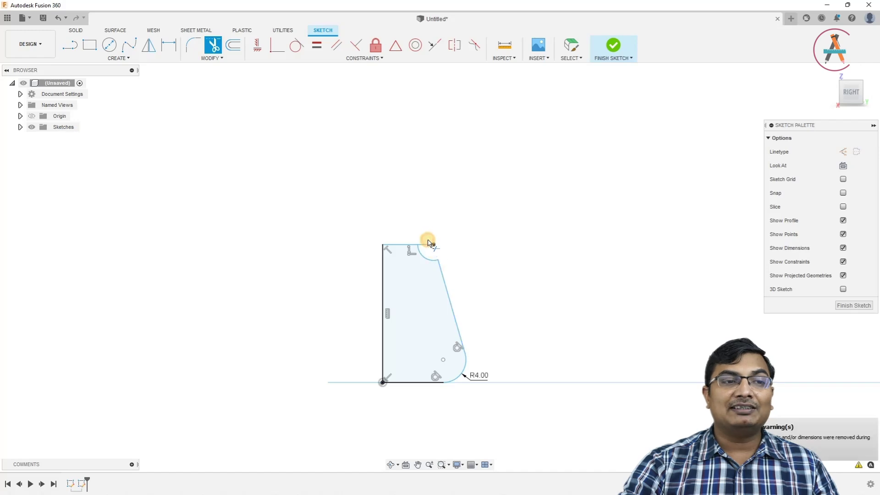
pyautogui.click(428, 246)
pyautogui.press('Escape')
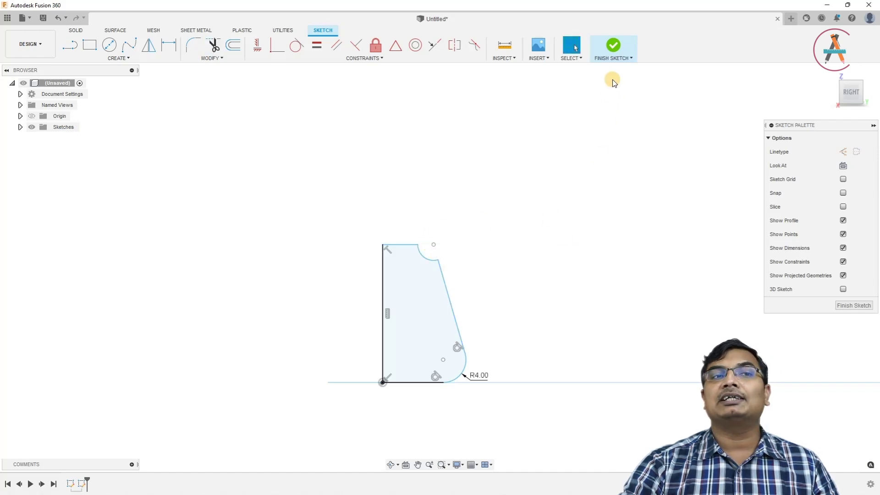
pyautogui.click(613, 45)
# Set up a Single Path Sweep of the notched profile along the spline as a new body with Perpendicular orientation.
pyautogui.moveTo(465, 299)
pyautogui.keyDown('shift'); pyautogui.mouseDown(button='middle')
pyautogui.moveTo(526, 299)
pyautogui.moveTo(477, 308)
pyautogui.mouseUp(button='middle'); pyautogui.keyUp('shift')
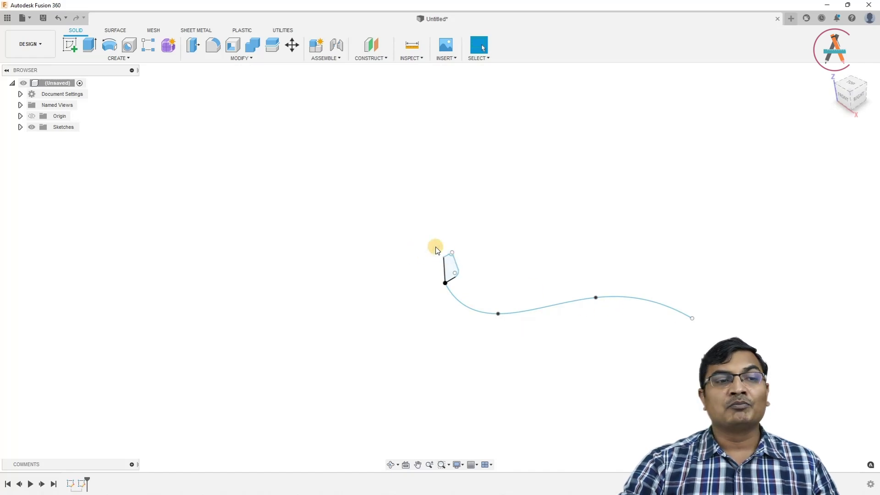
pyautogui.click(117, 58)
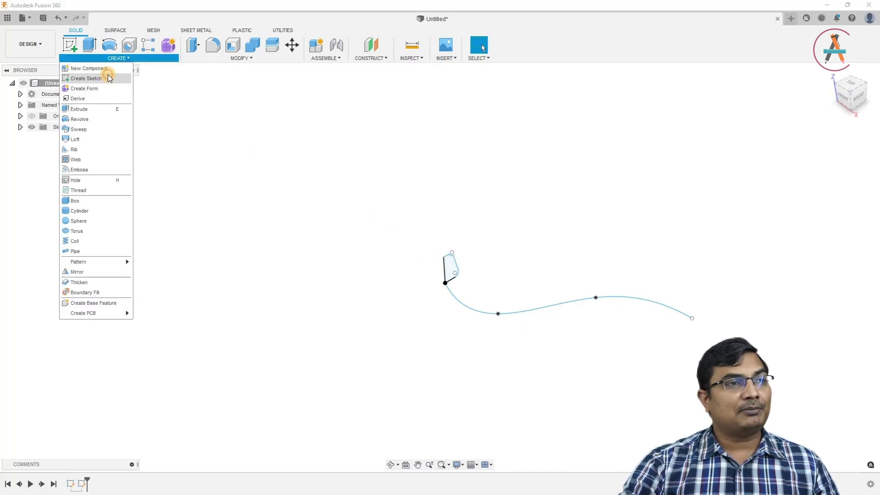
pyautogui.click(84, 129)
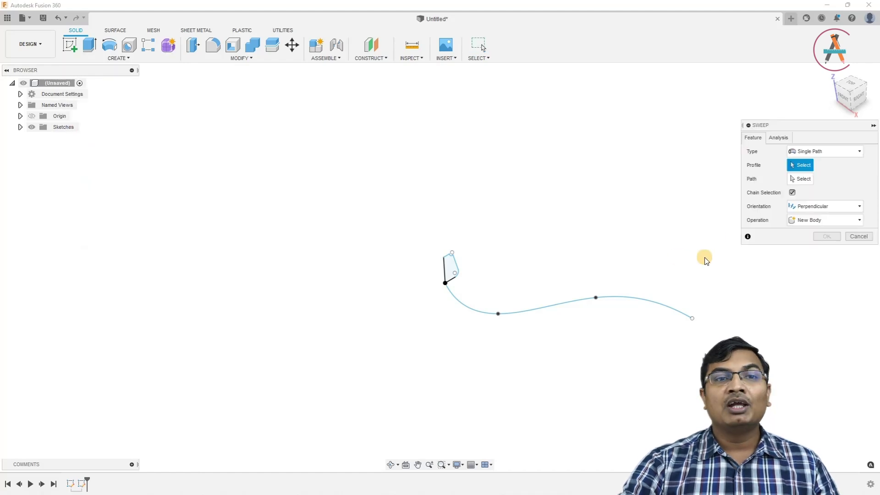
pyautogui.click(819, 151)
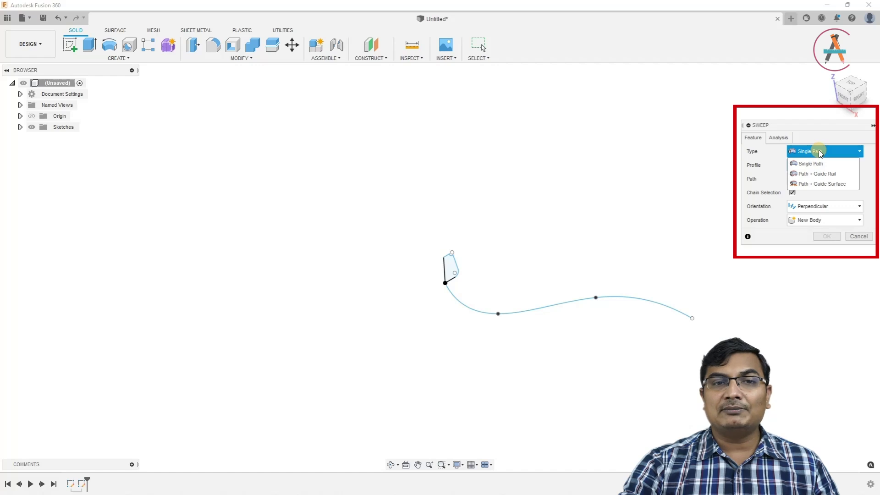
pyautogui.click(819, 151)
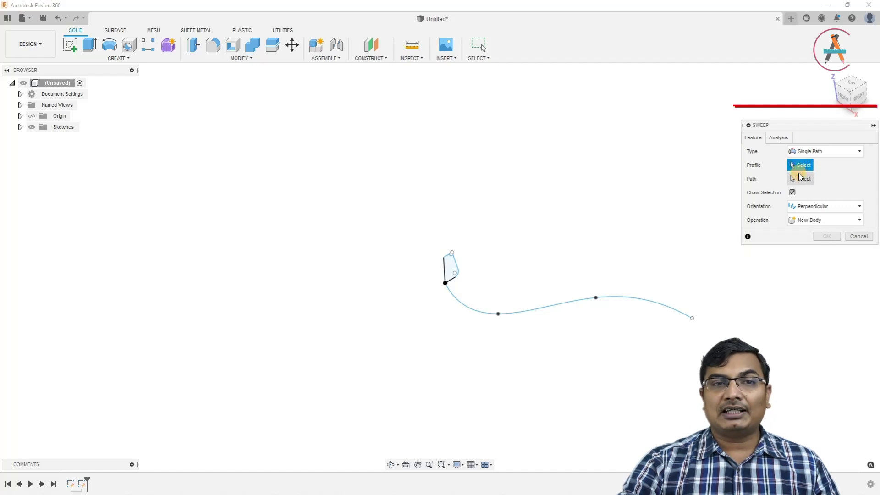
pyautogui.click(450, 263)
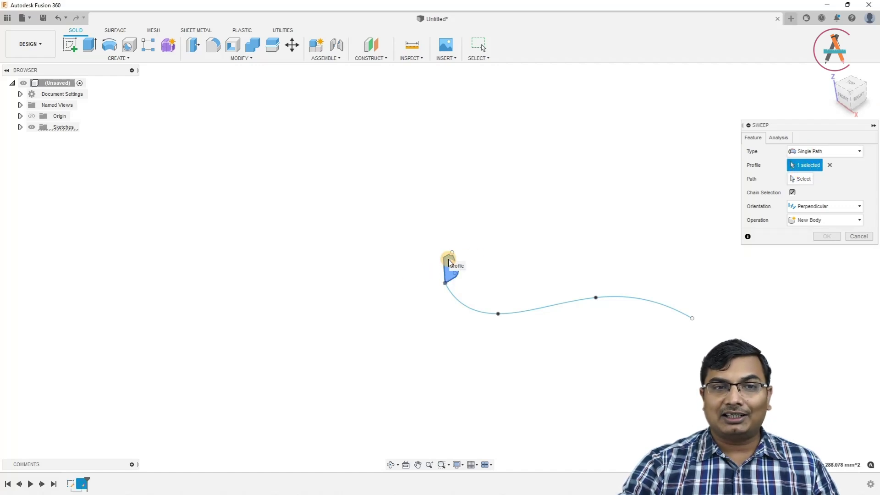
pyautogui.click(802, 179)
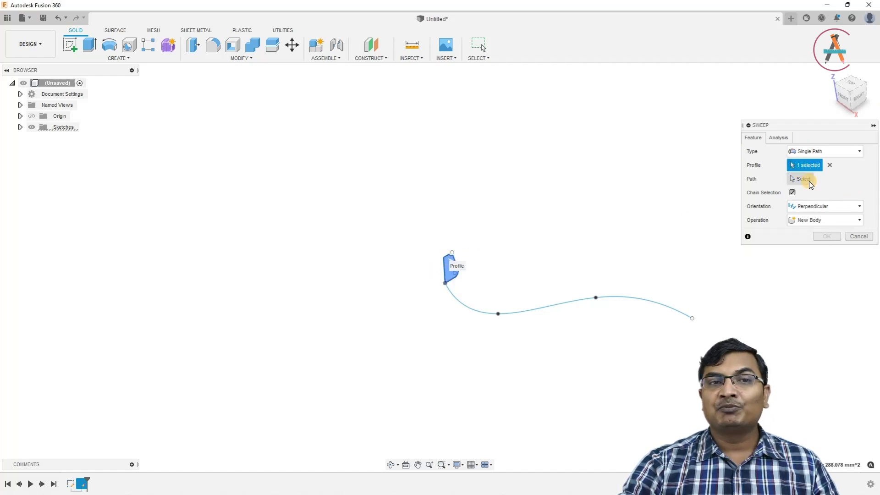
pyautogui.click(471, 308)
# Inspect the sweep preview and its notched end, and set the sweep distance to 0.25.
pyautogui.keyDown('shift'); pyautogui.moveTo(463, 344); pyautogui.dragTo(587, 342, button='middle'); pyautogui.keyUp('shift')
pyautogui.scroll(5, 628, 282)
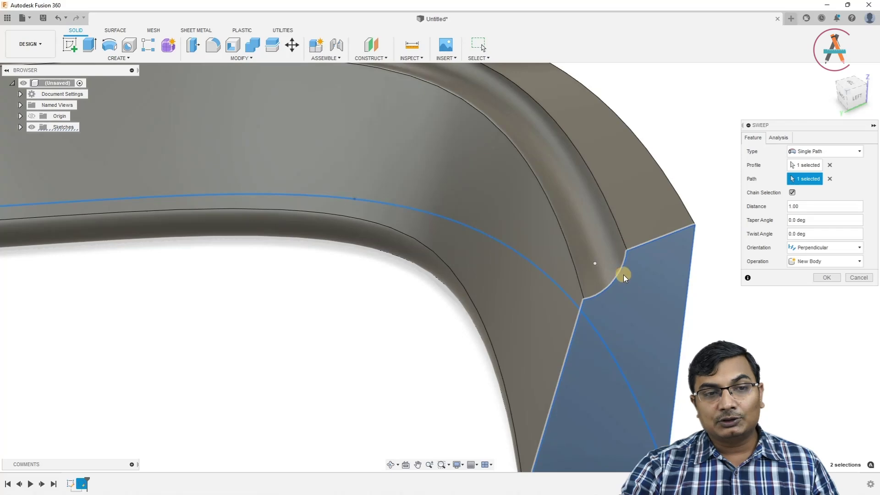
pyautogui.scroll(-5, 628, 266)
pyautogui.scroll(-3, 591, 362)
pyautogui.scroll(4, 348, 264)
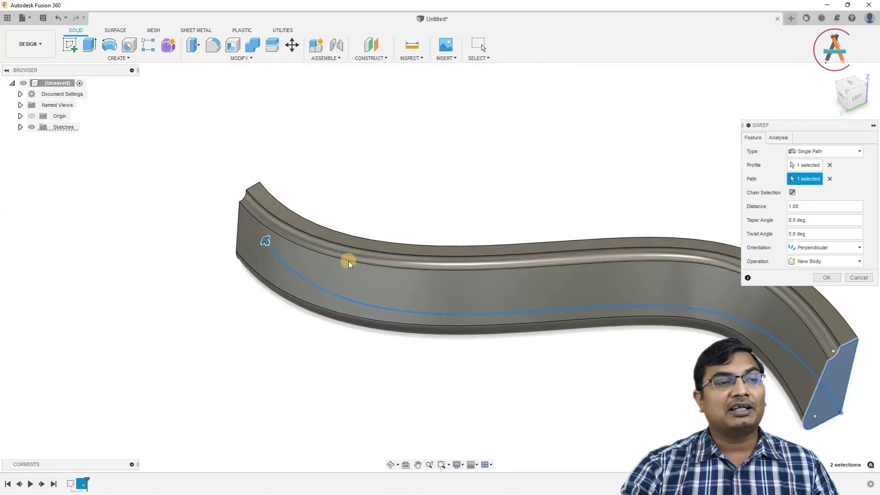
pyautogui.scroll(-2, 343, 255)
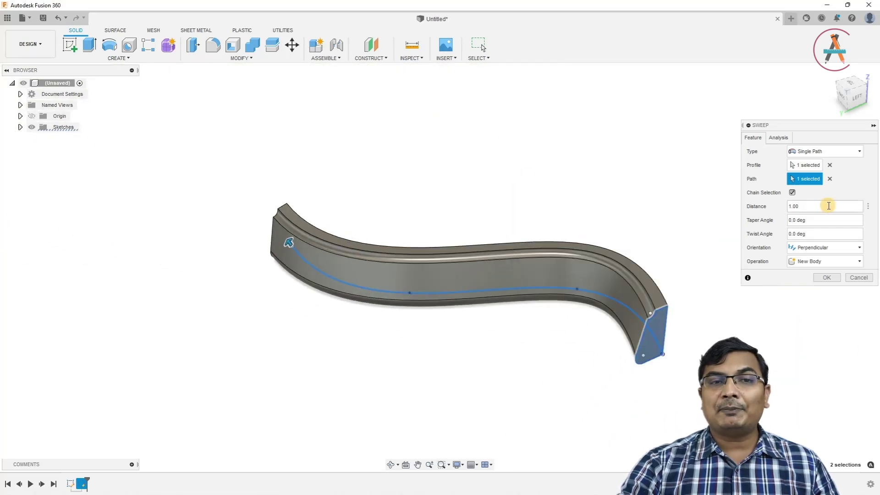
pyautogui.click(812, 209)
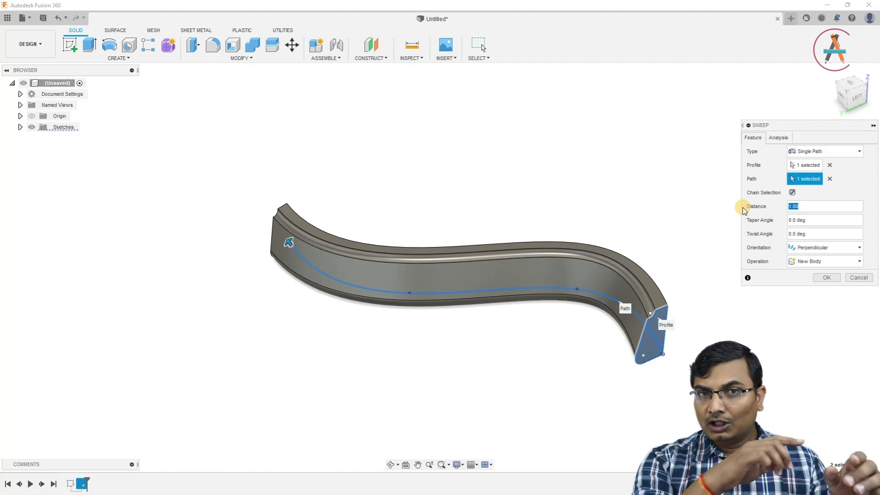
pyautogui.press('BackSpace')
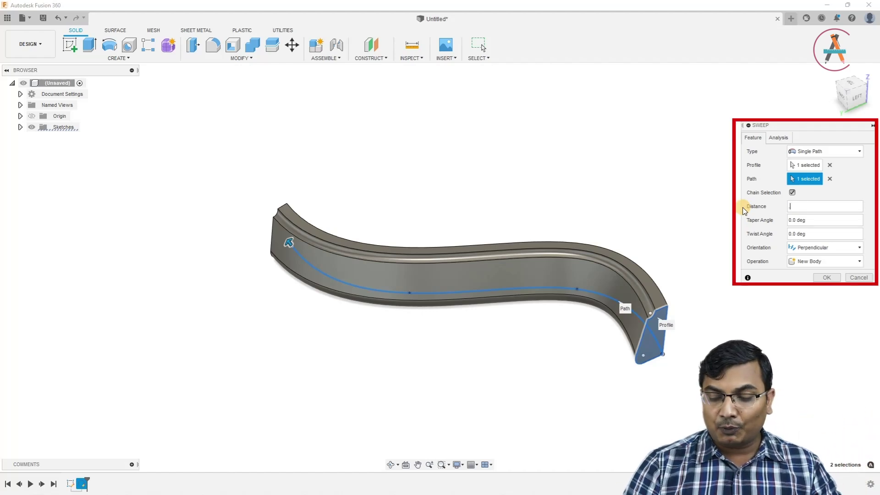
pyautogui.write('.25')
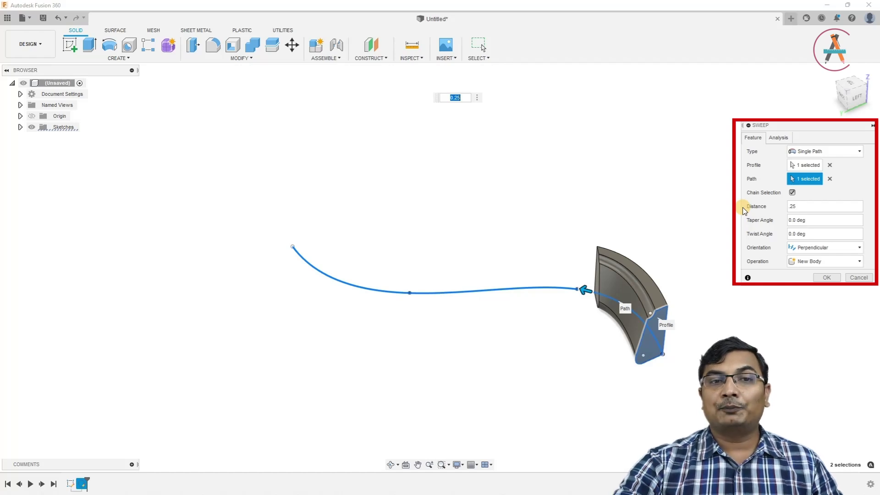
# Set the sweep distance to 1 so the profile follows the full spline.
pyautogui.click(801, 207)
pyautogui.doubleClick(818, 208)
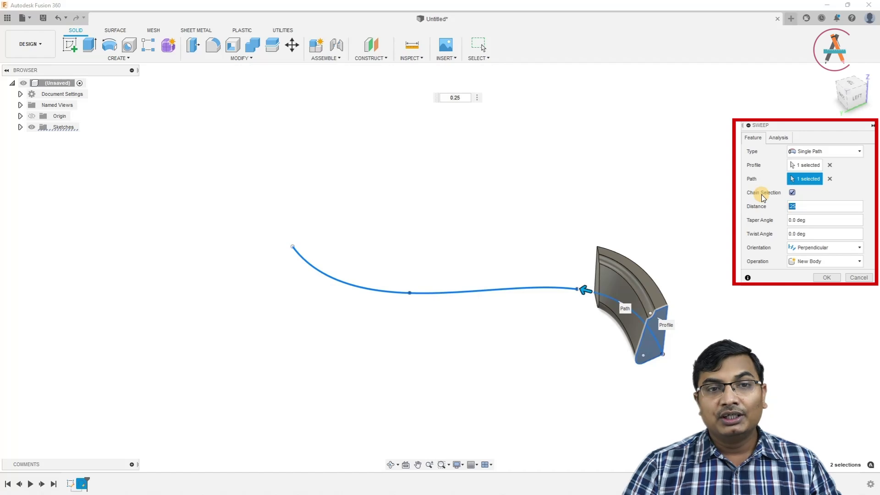
pyautogui.write('1')
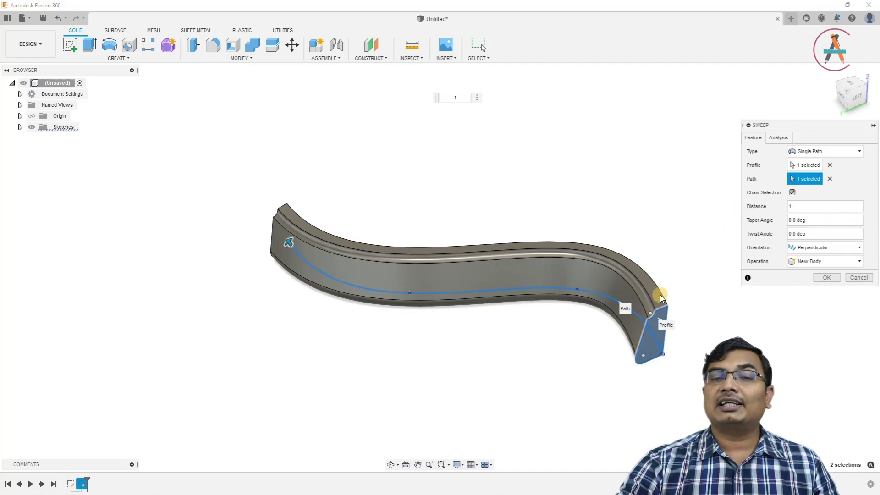
pyautogui.keyDown('shift'); pyautogui.moveTo(639, 314); pyautogui.dragTo(672, 304, button='middle'); pyautogui.keyUp('shift')
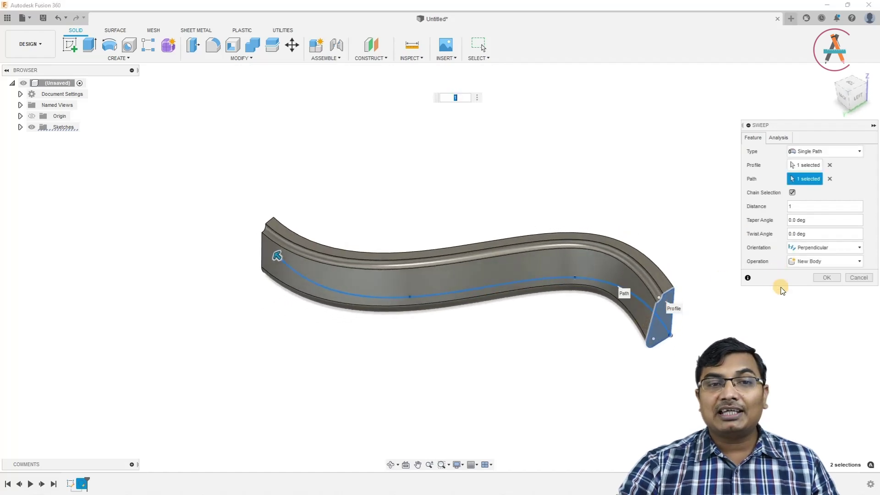
# Set the sweep orientation to Parallel and examine how the profile follows the spline.
pyautogui.click(825, 247)
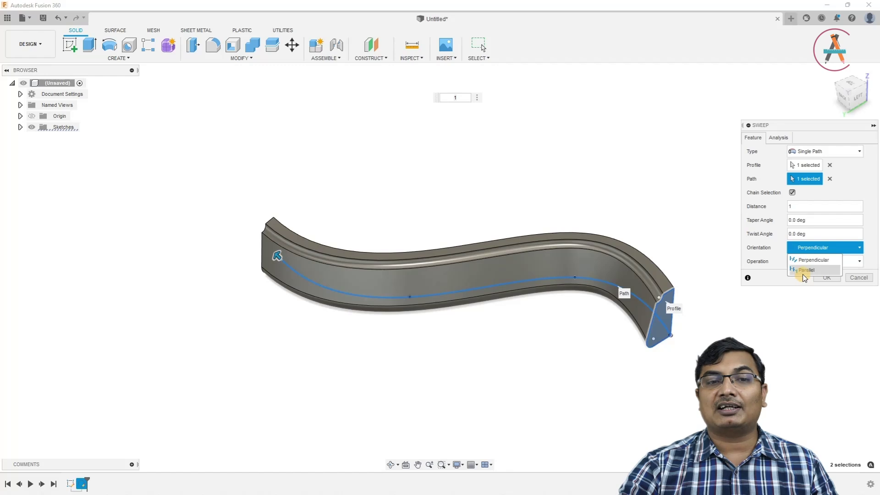
pyautogui.click(803, 270)
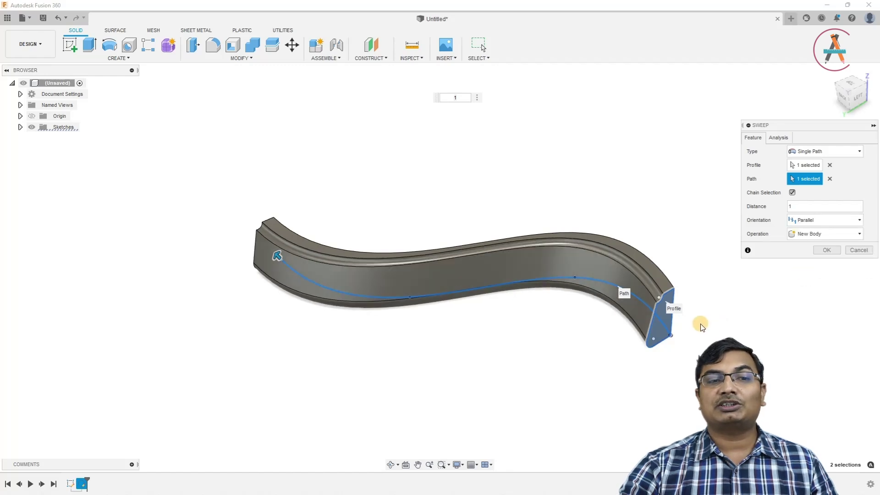
pyautogui.keyDown('shift'); pyautogui.moveTo(524, 264); pyautogui.dragTo(560, 300, button='middle'); pyautogui.keyUp('shift')
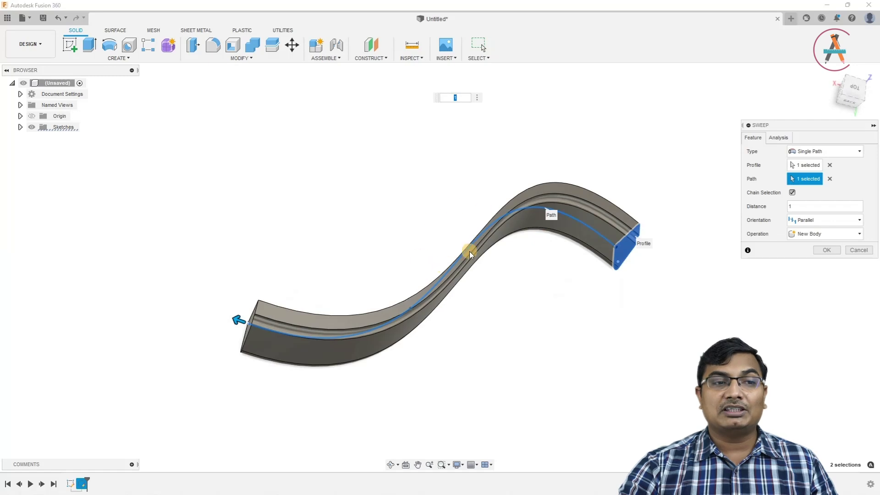
# Set the sweep orientation back to Perpendicular and examine the preview from several sides.
pyautogui.click(813, 219)
pyautogui.click(811, 233)
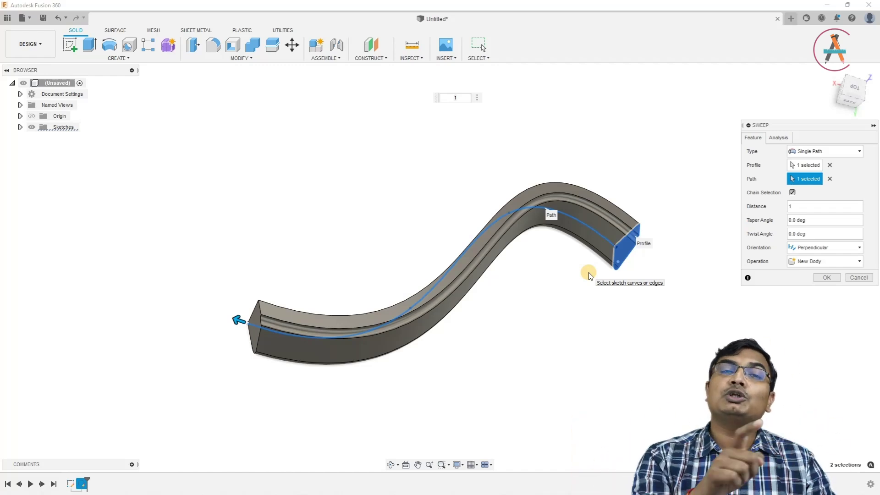
pyautogui.keyDown('shift'); pyautogui.moveTo(579, 260); pyautogui.dragTo(521, 277, button='middle'); pyautogui.keyUp('shift')
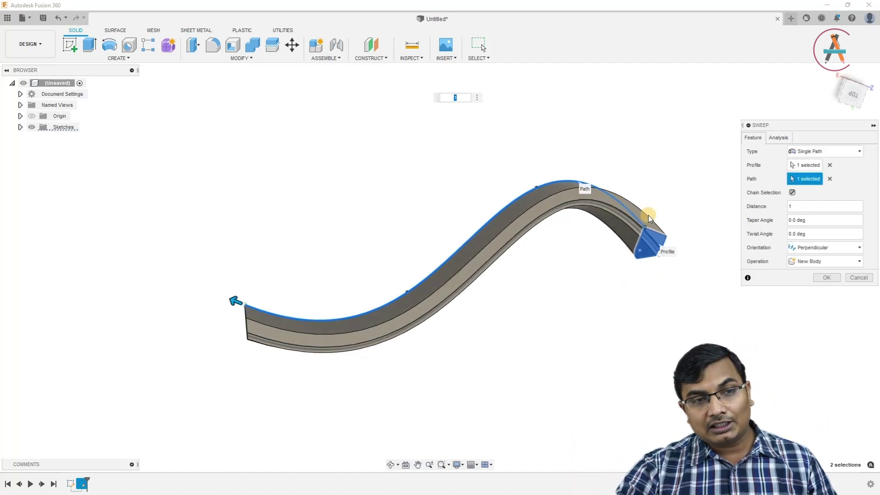
pyautogui.keyDown('shift'); pyautogui.moveTo(213, 334); pyautogui.dragTo(449, 238, button='middle'); pyautogui.keyUp('shift')
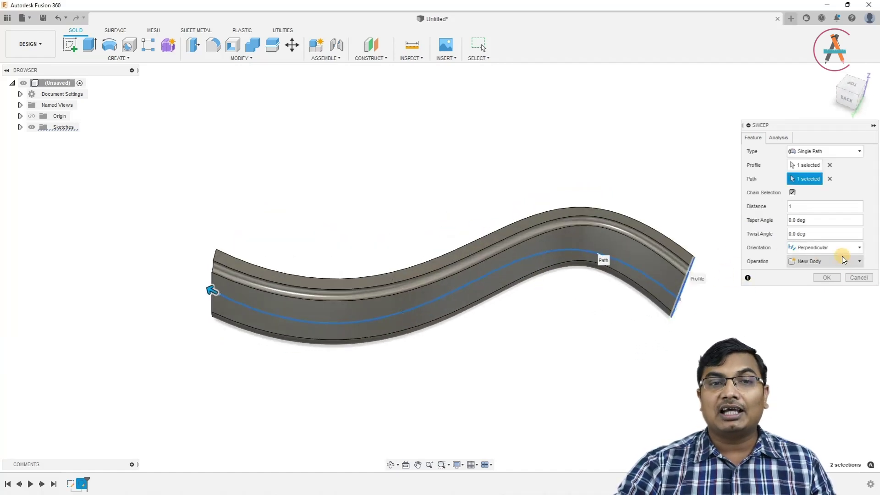
pyautogui.keyDown('shift'); pyautogui.moveTo(719, 248); pyautogui.dragTo(635, 257, button='middle'); pyautogui.keyUp('shift')
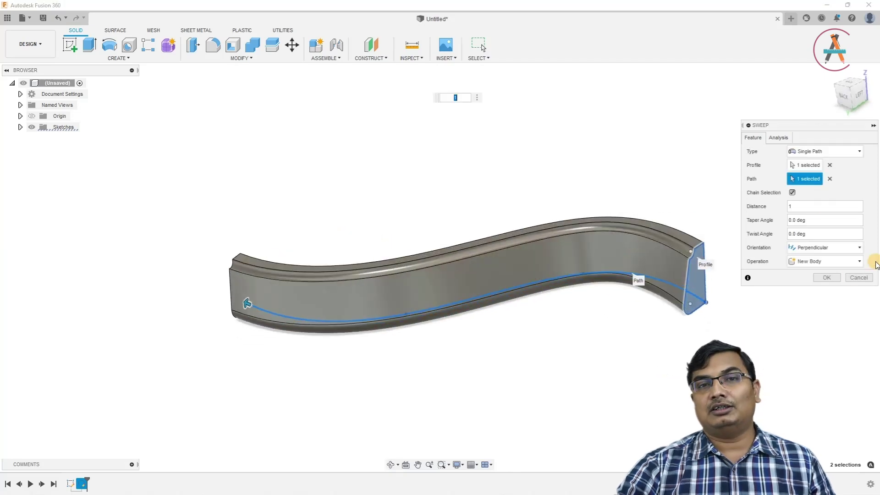
# Create the swept body along the spline, and undo it so only the sketches remain.
pyautogui.click(825, 278)
pyautogui.keyDown('shift'); pyautogui.moveTo(713, 257); pyautogui.dragTo(693, 242, button='middle'); pyautogui.keyUp('shift')
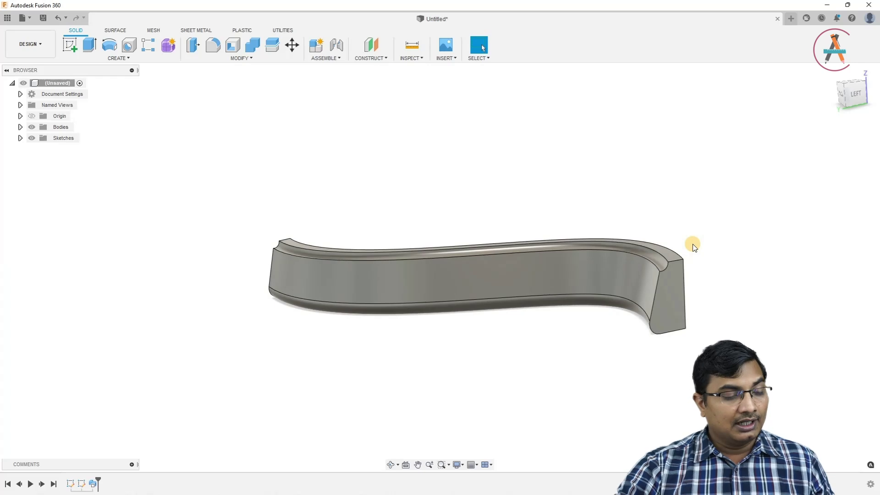
pyautogui.hotkey('ctrl', 'z')
pyautogui.moveTo(596, 224)
pyautogui.keyDown('shift'); pyautogui.mouseDown(button='middle')
pyautogui.moveTo(627, 257)
pyautogui.moveTo(684, 248)
pyautogui.moveTo(643, 260)
pyautogui.mouseUp(button='middle'); pyautogui.keyUp('shift')
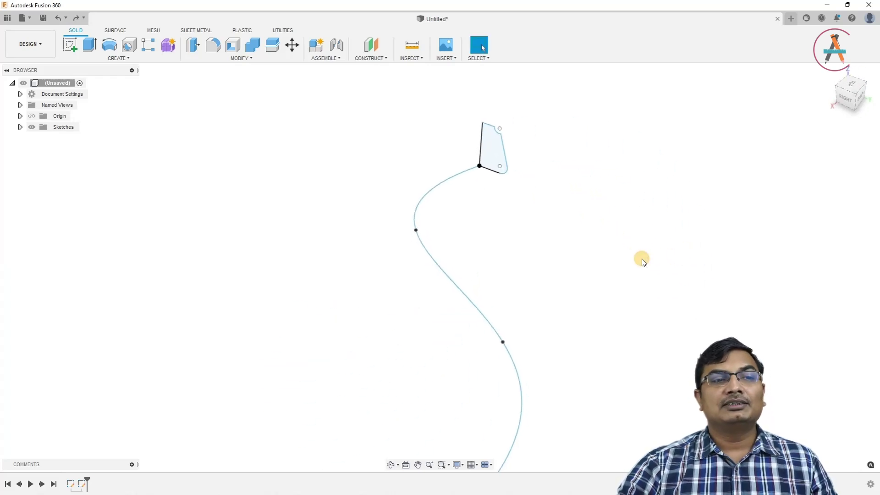
# Start a new sketch on the horizontal XY plane that contains the spline path.
pyautogui.click(70, 44)
pyautogui.click(490, 189)
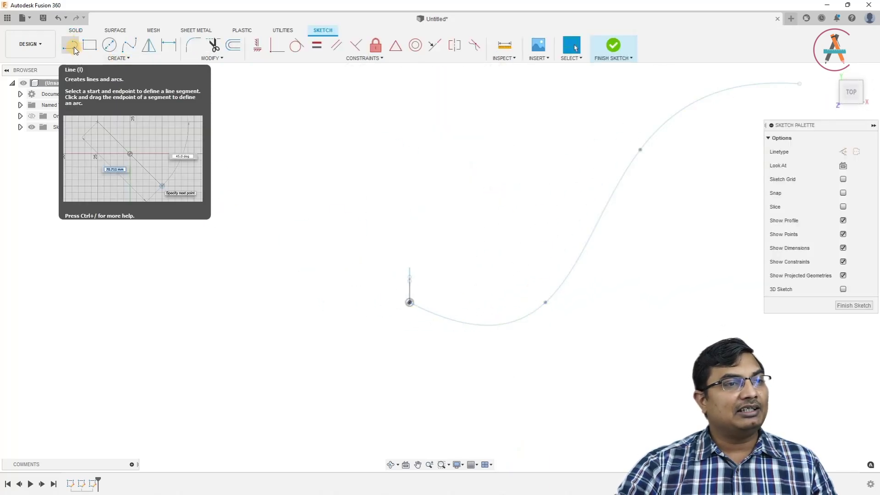
pyautogui.click(74, 47)
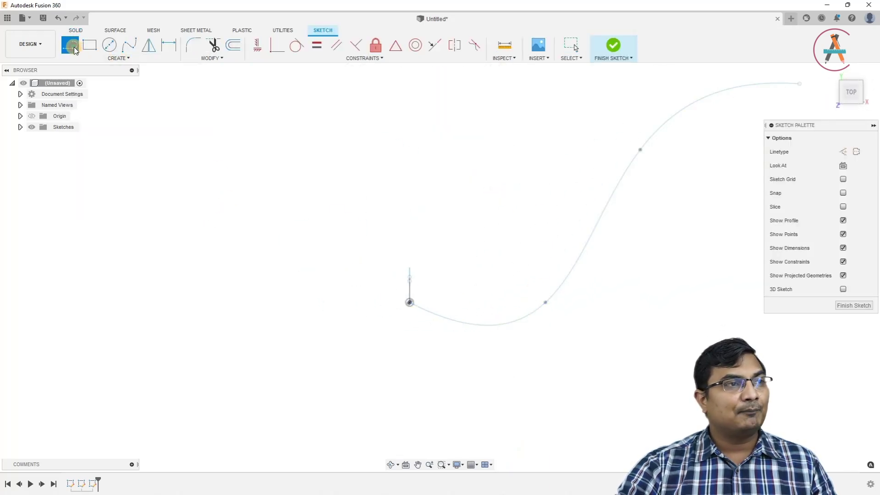
pyautogui.click(127, 43)
pyautogui.scroll(4, 427, 282)
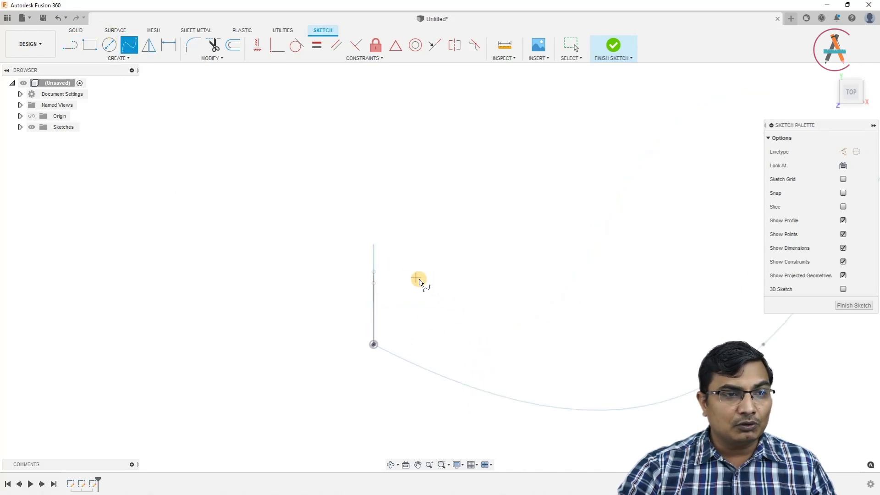
pyautogui.keyDown('shift'); pyautogui.moveTo(419, 282); pyautogui.dragTo(403, 279, button='middle'); pyautogui.keyUp('shift')
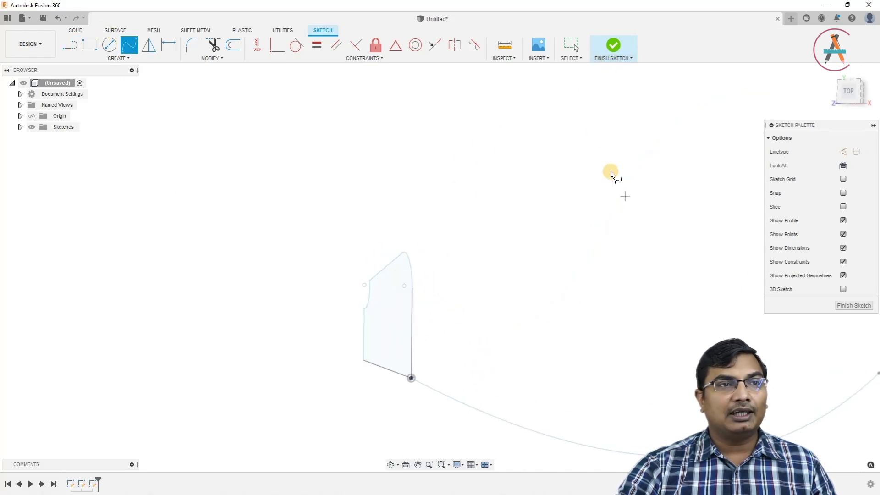
pyautogui.click(850, 91)
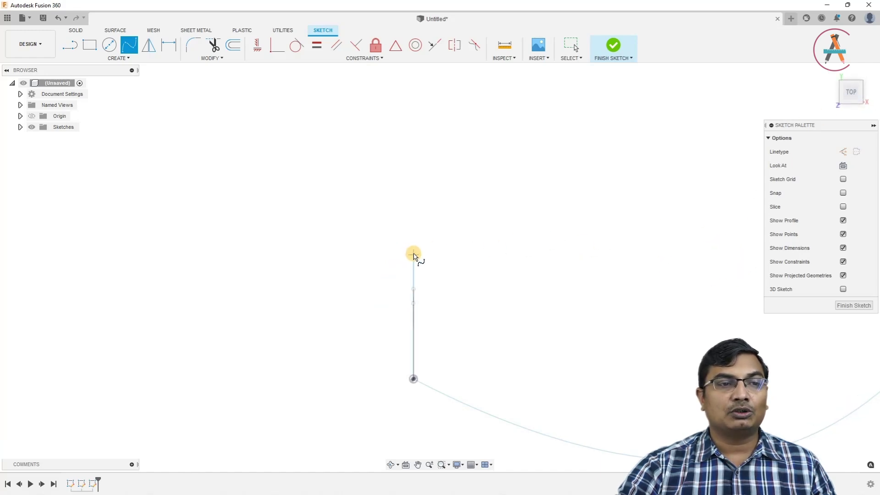
pyautogui.press('Escape')
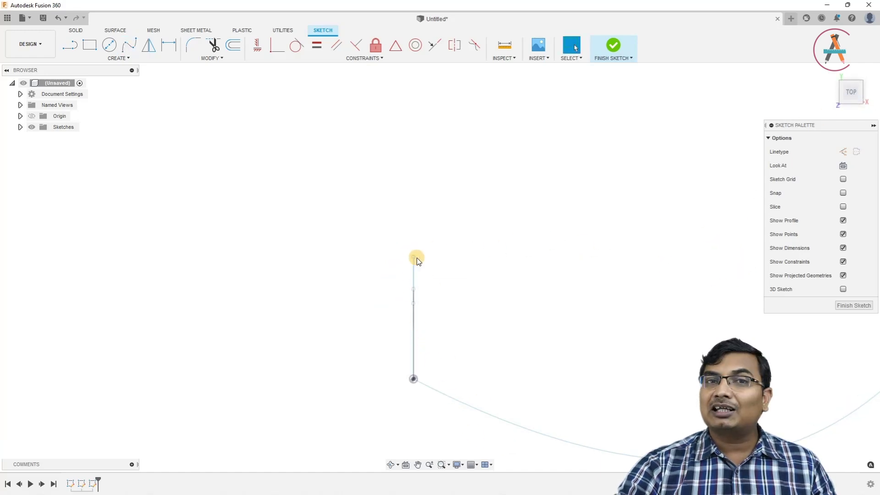
# Project the outer edge of the notched profile into the sketch, using the Specified entities filter with Projection Link on.
pyautogui.press('p')
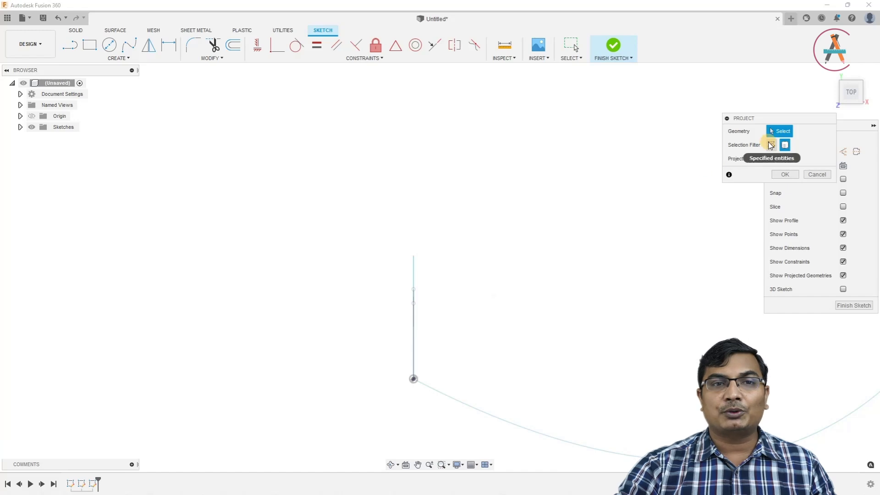
pyautogui.click(414, 261)
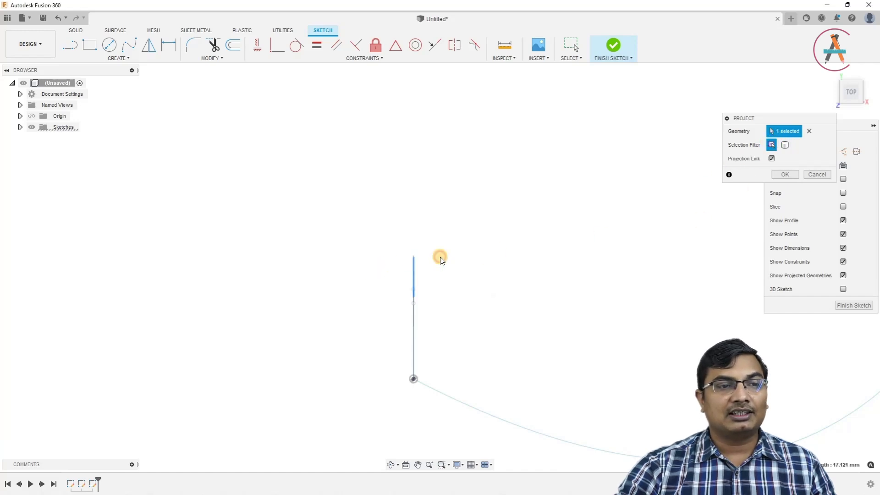
pyautogui.click(783, 175)
pyautogui.click(437, 271)
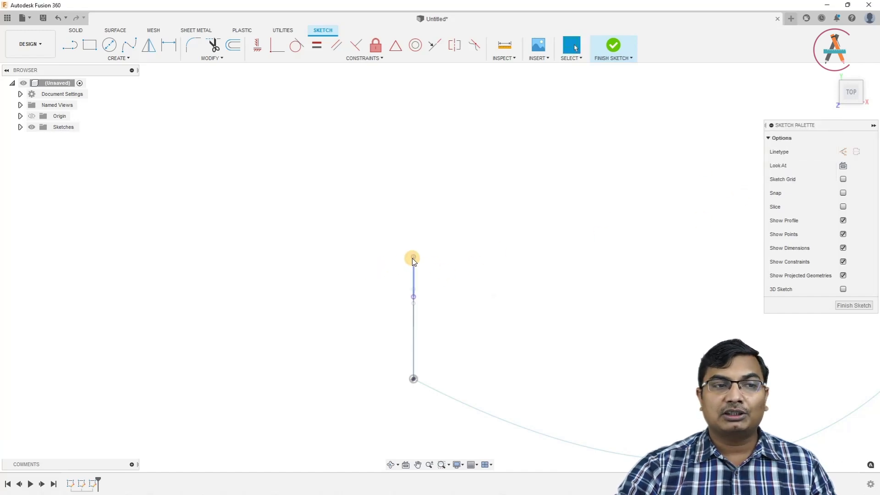
# Draw a five-point fit point spline from the outer endpoint of the projected edge, running alongside the existing path spline.
pyautogui.click(129, 44)
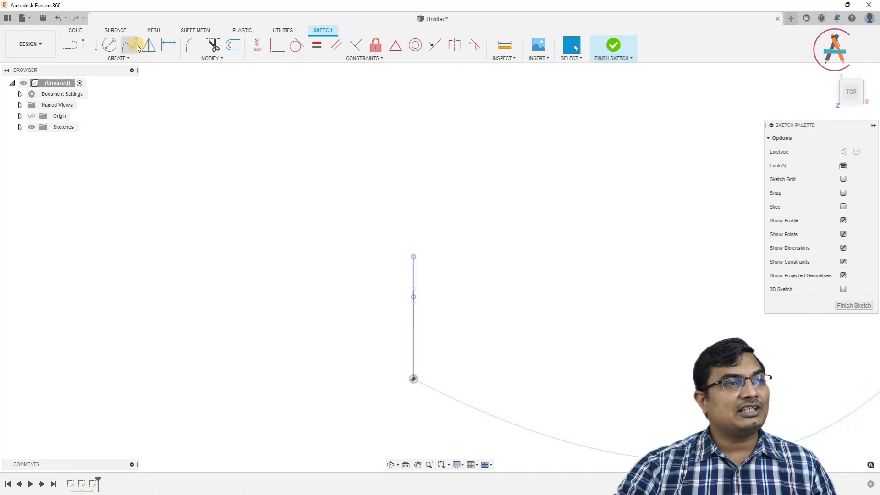
pyautogui.click(413, 258)
pyautogui.scroll(-3, 335, 218)
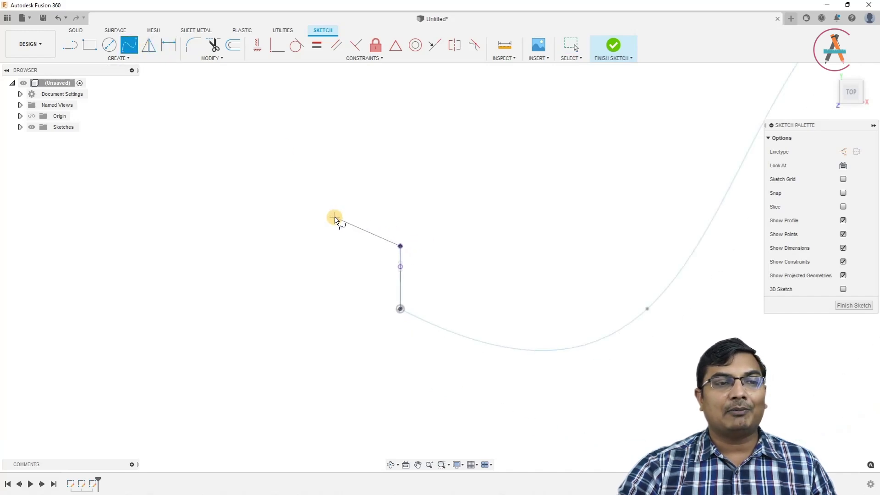
pyautogui.click(455, 252)
pyautogui.click(615, 109)
pyautogui.scroll(-3, 596, 198)
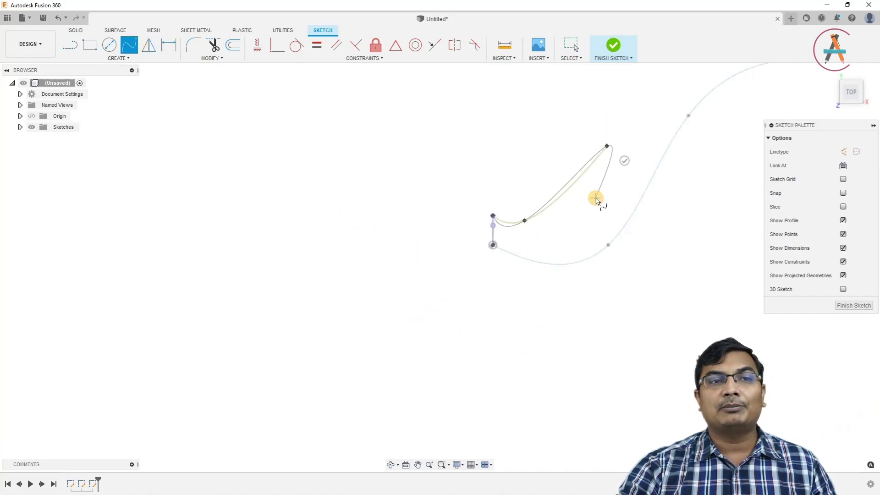
pyautogui.click(615, 84)
pyautogui.scroll(-1, 610, 109)
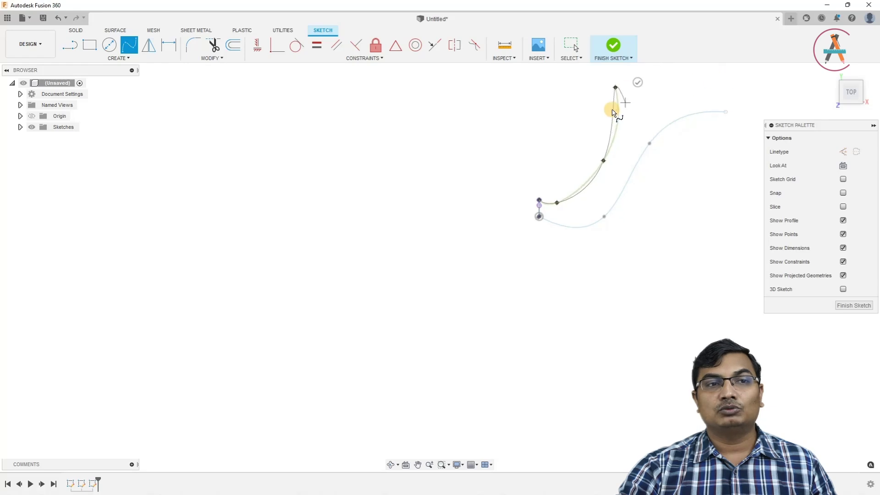
pyautogui.click(700, 75)
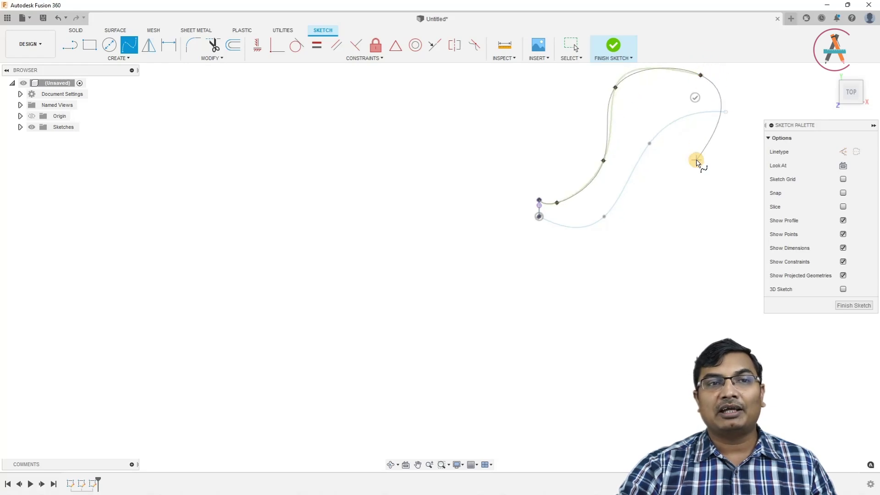
pyautogui.click(697, 98)
pyautogui.scroll(-3, 676, 199)
pyautogui.scroll(4, 675, 122)
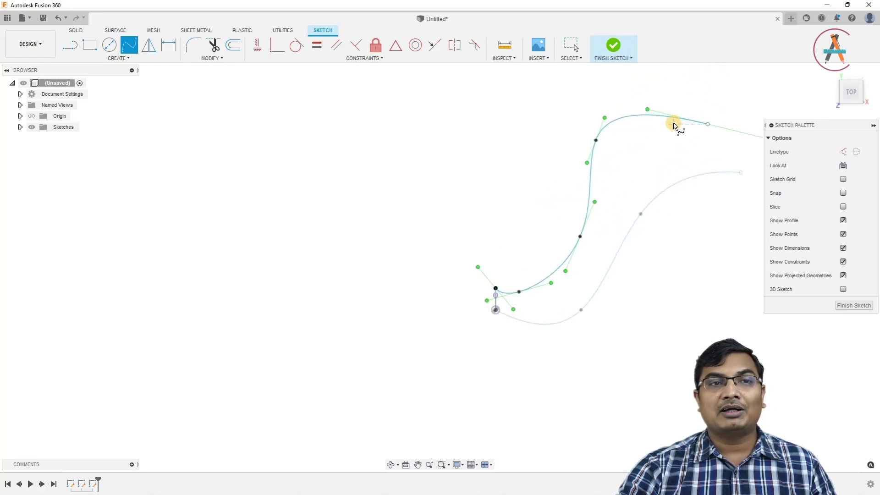
pyautogui.press('Escape')
# Move the new spline's fourth fit point inward to smooth the curve, and finish the sketch.
pyautogui.moveTo(596, 140); pyautogui.dragTo(619, 144)
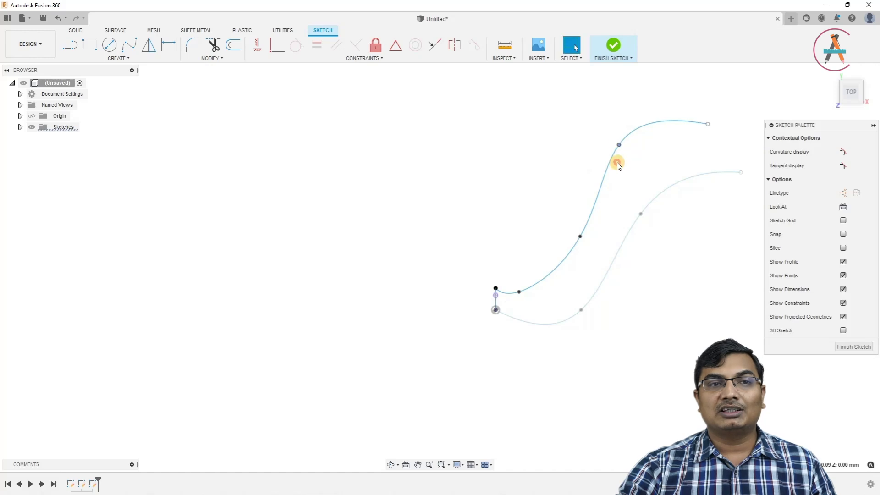
pyautogui.click(613, 46)
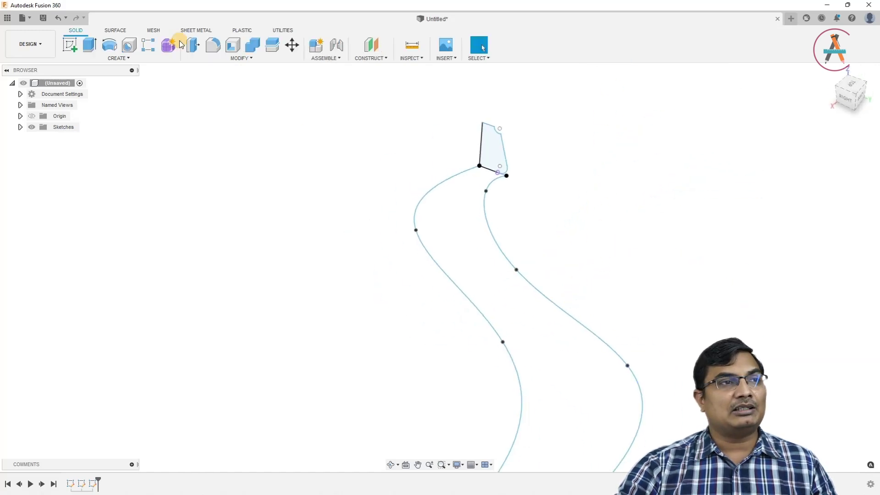
# Set up a Path + Guide Rail Sweep of the notched profile along the original spline, with the new spline as guide rail.
pyautogui.click(106, 59)
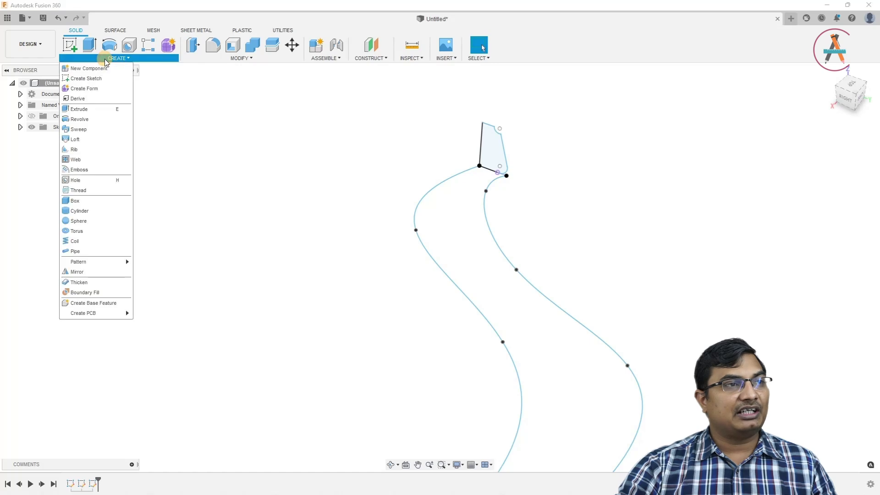
pyautogui.click(78, 130)
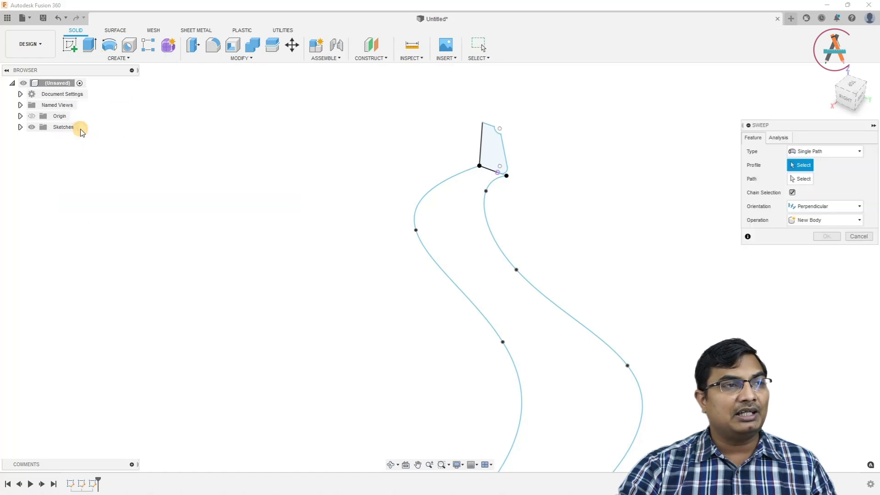
pyautogui.click(808, 152)
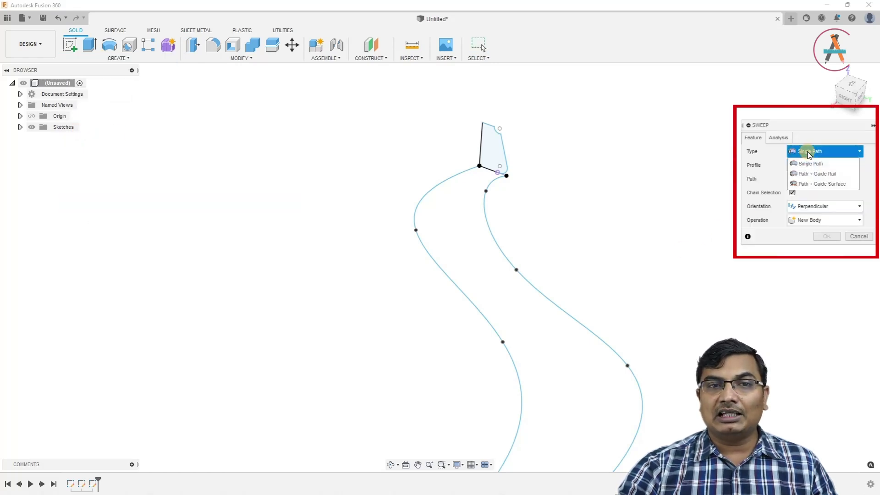
pyautogui.click(807, 176)
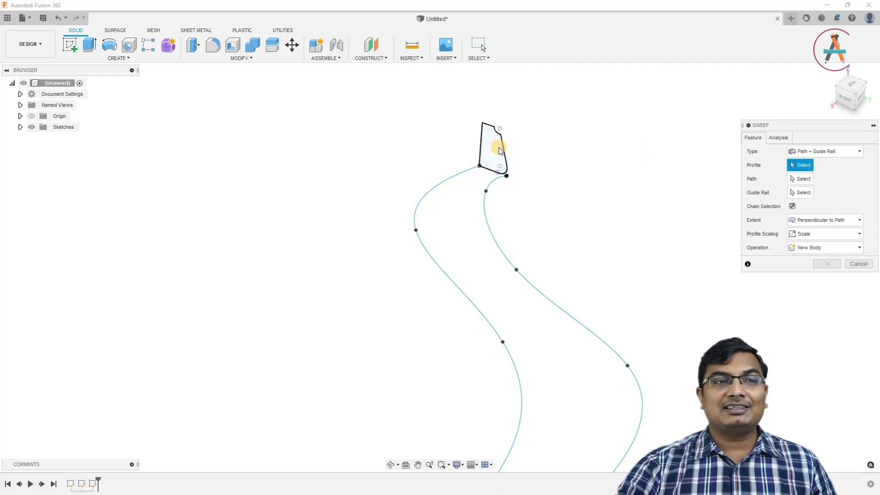
pyautogui.click(495, 147)
pyautogui.click(802, 182)
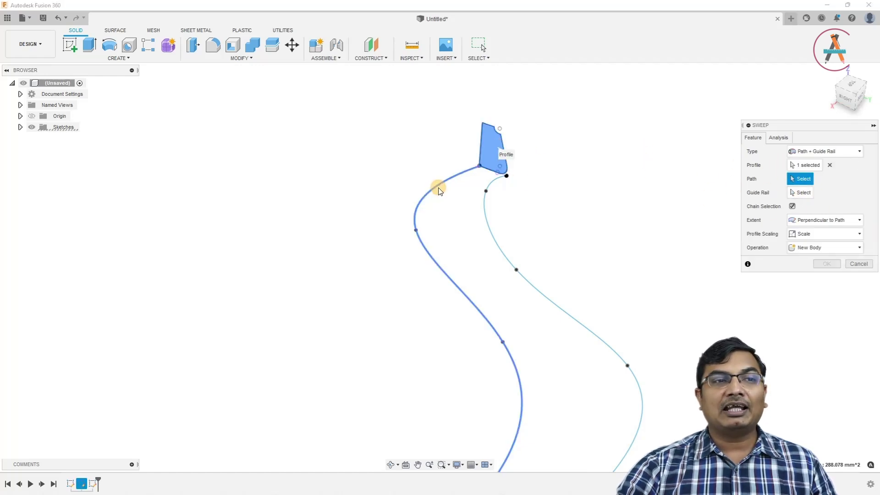
pyautogui.click(438, 186)
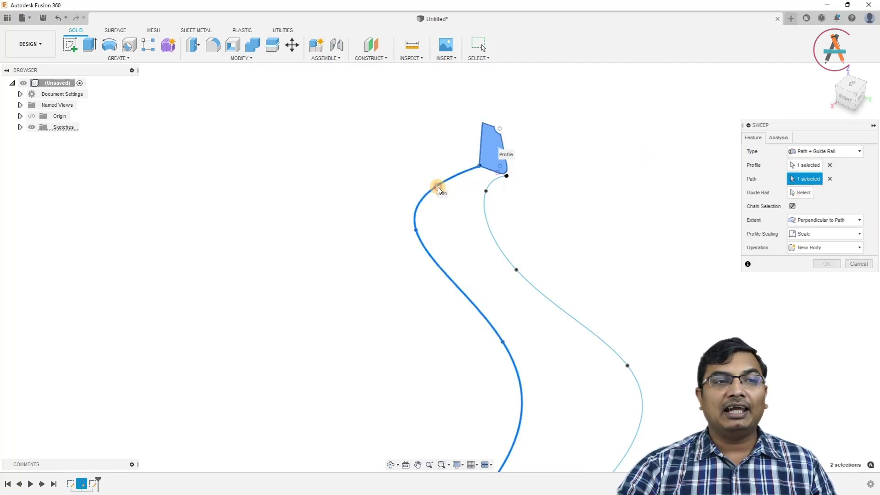
pyautogui.click(802, 193)
pyautogui.click(493, 183)
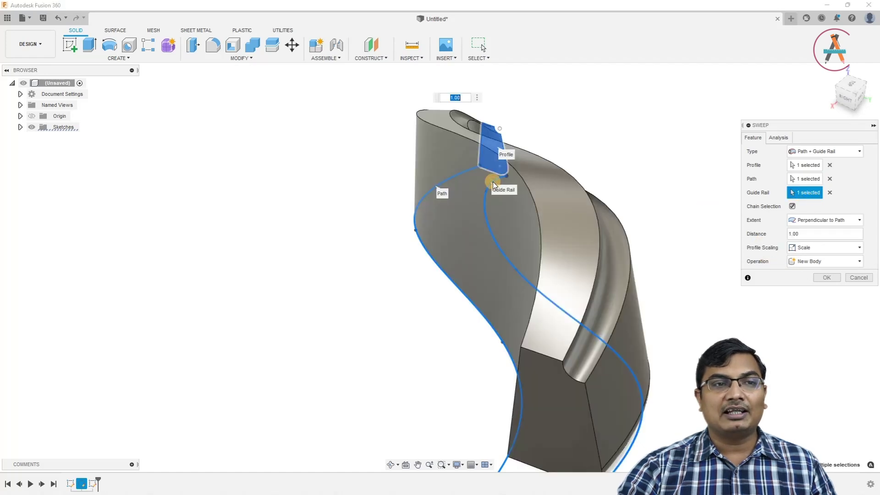
pyautogui.keyDown('shift'); pyautogui.moveTo(493, 182); pyautogui.dragTo(640, 216, button='middle'); pyautogui.keyUp('shift')
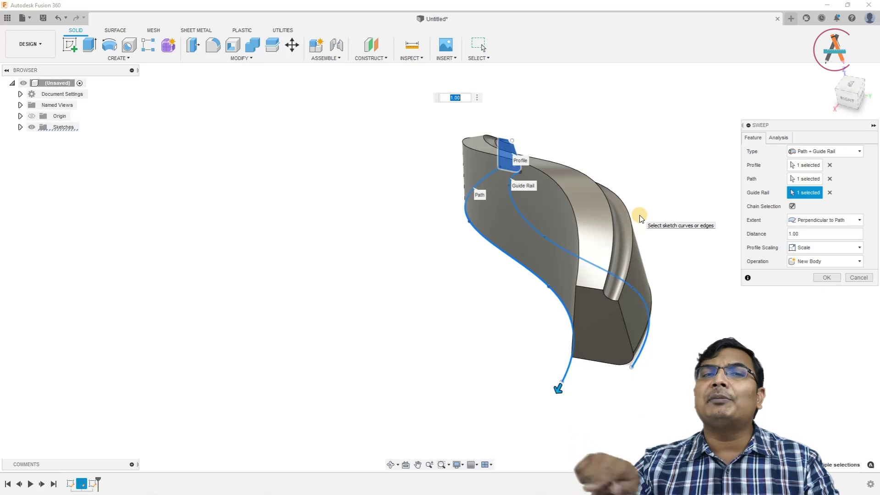
pyautogui.keyDown('shift'); pyautogui.moveTo(654, 218); pyautogui.dragTo(596, 227, button='middle'); pyautogui.keyUp('shift')
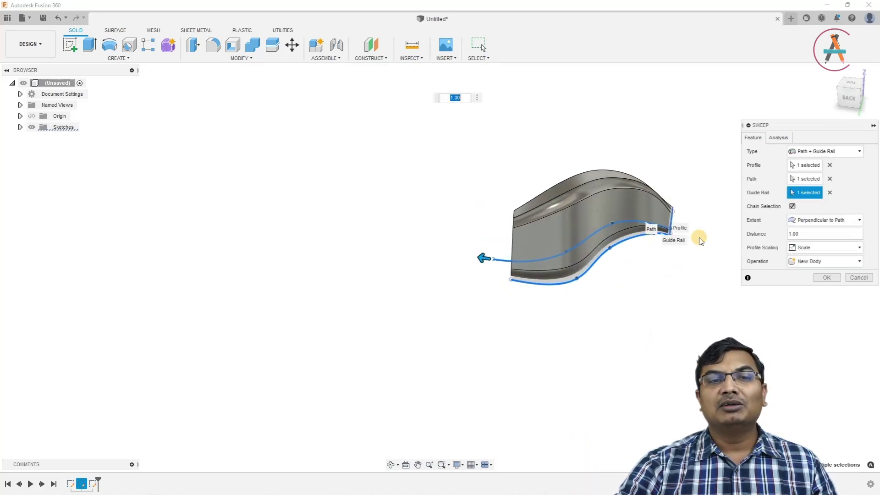
# Set the sweep's extent to Full Extents and inspect the end face where the path and guide rail finish.
pyautogui.click(814, 222)
pyautogui.click(812, 242)
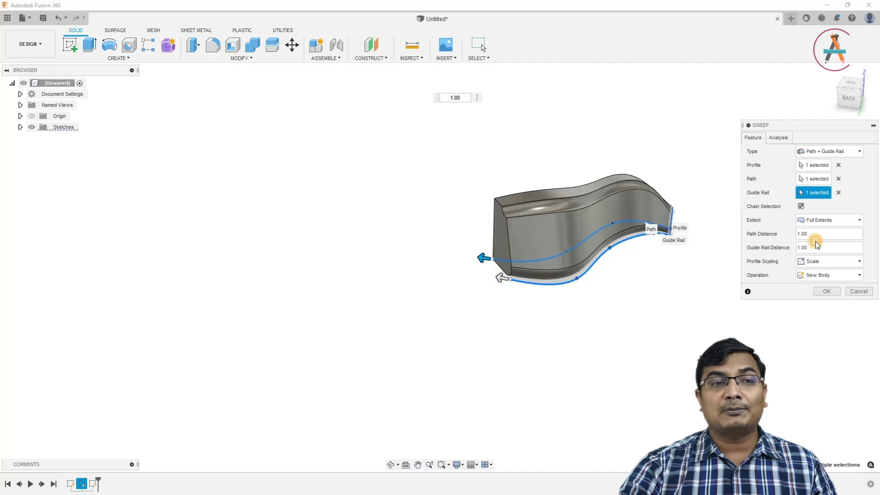
pyautogui.keyDown('shift'); pyautogui.moveTo(506, 227); pyautogui.dragTo(507, 277, button='middle'); pyautogui.keyUp('shift')
pyautogui.keyDown('shift'); pyautogui.moveTo(565, 307); pyautogui.dragTo(518, 295, button='middle'); pyautogui.keyUp('shift')
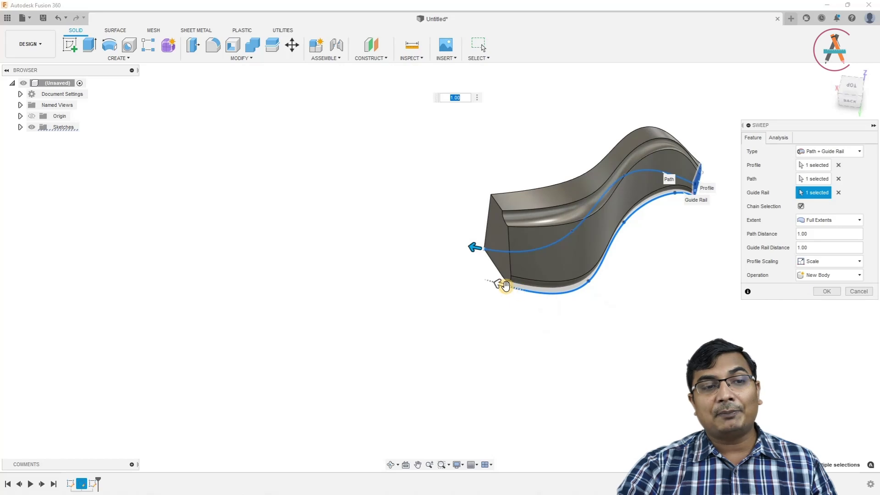
pyautogui.scroll(3, 499, 248)
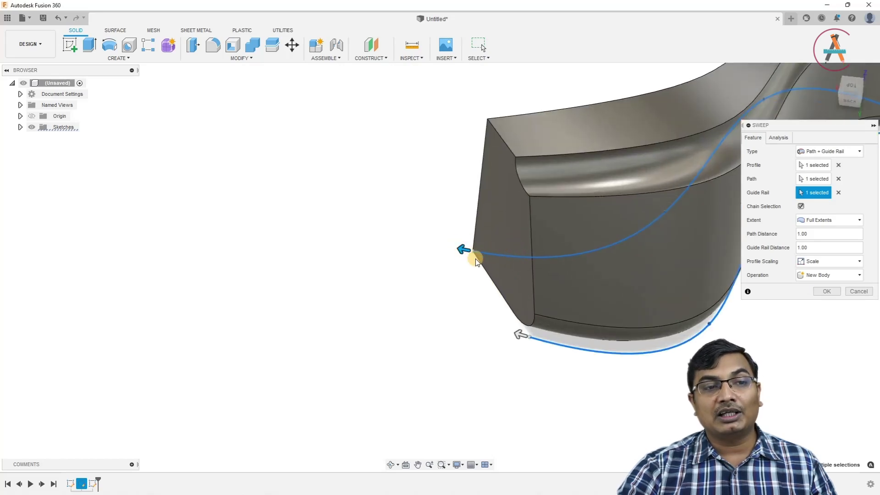
pyautogui.scroll(-3, 475, 259)
# Switch the sweep's extent to Perpendicular to Path and compare the shape of its end.
pyautogui.click(819, 220)
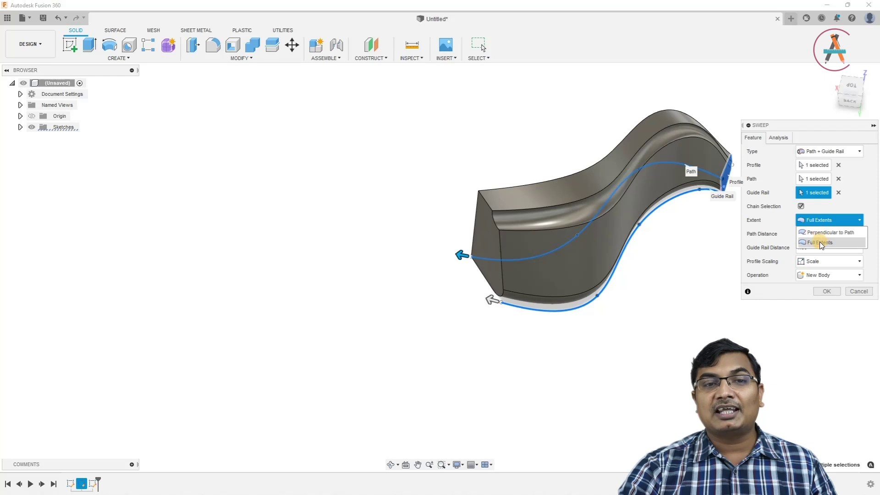
pyautogui.click(820, 242)
pyautogui.click(824, 220)
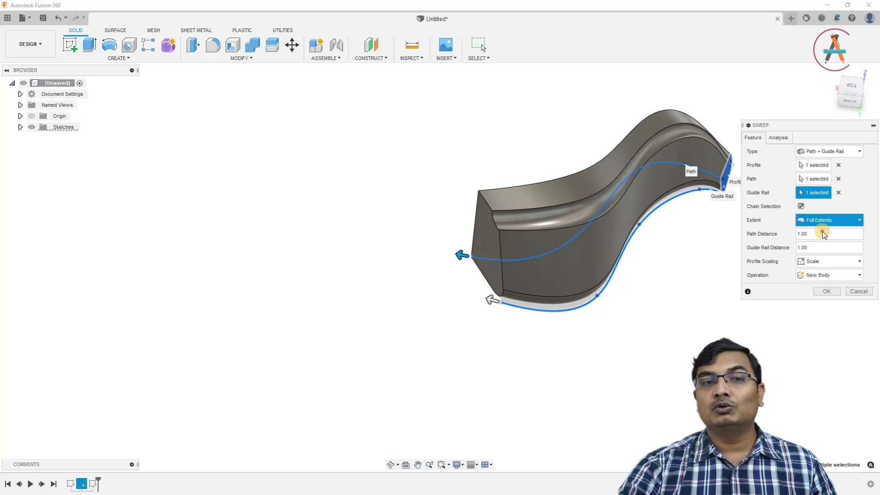
pyautogui.click(821, 227)
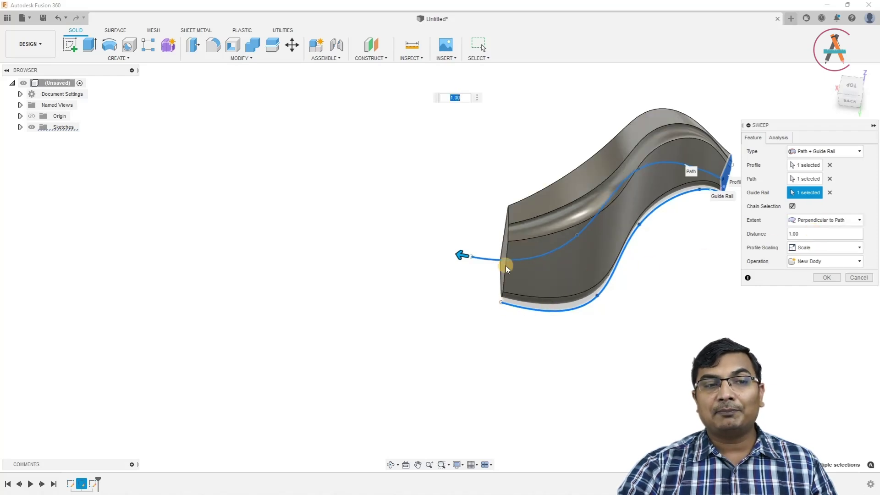
pyautogui.keyDown('shift'); pyautogui.moveTo(509, 252); pyautogui.dragTo(518, 275, button='middle'); pyautogui.keyUp('shift')
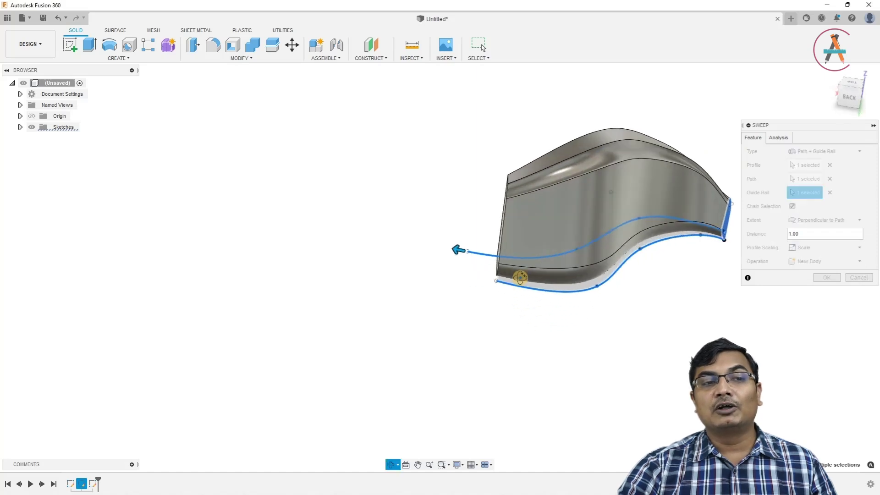
# Set the sweep's extent back to Full Extents and examine the end at both the path and guide rail.
pyautogui.click(808, 221)
pyautogui.click(807, 248)
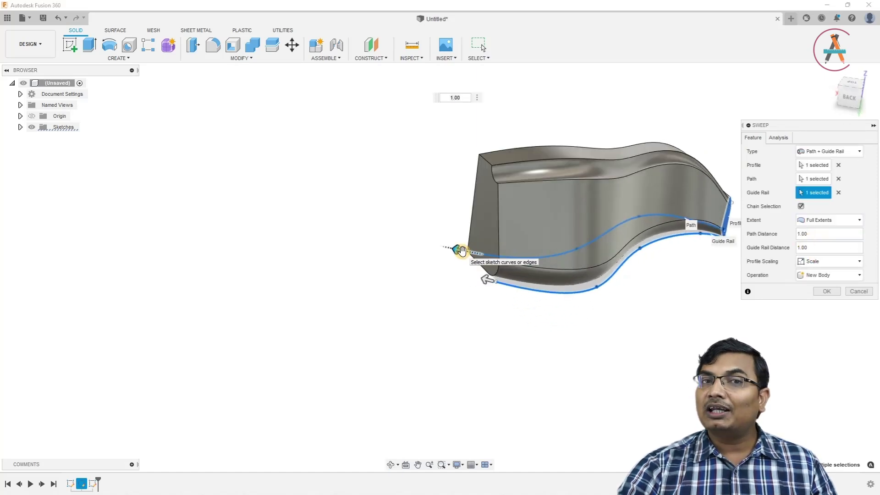
pyautogui.keyDown('shift'); pyautogui.moveTo(460, 250); pyautogui.dragTo(515, 241, button='middle'); pyautogui.keyUp('shift')
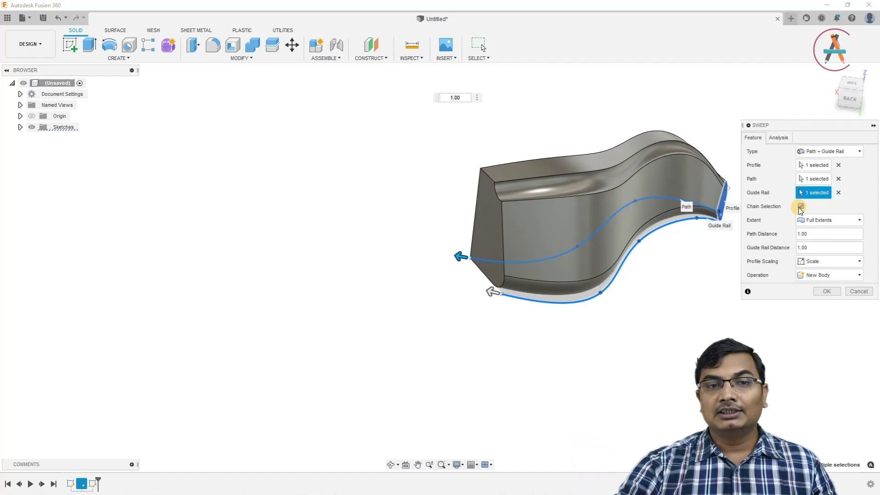
# Choose Scale as the profile scaling, create the guide-rail sweep as a new body, and view the solid from several sides.
pyautogui.click(824, 263)
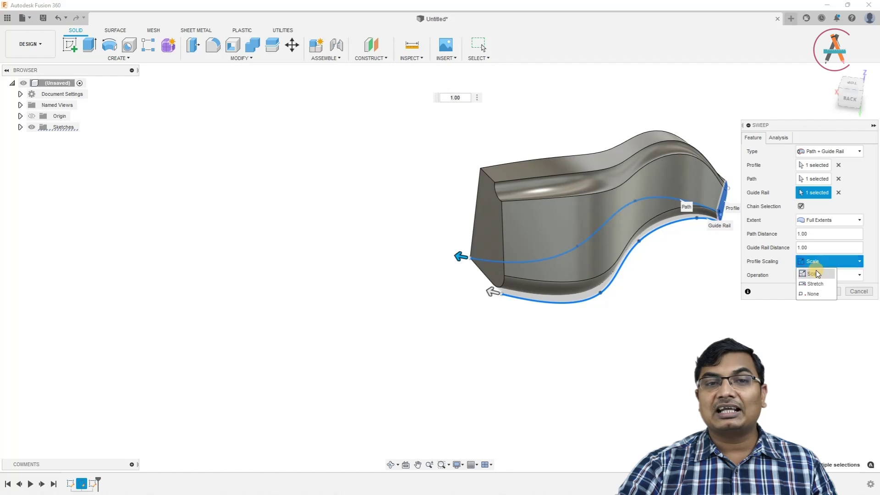
pyautogui.click(813, 274)
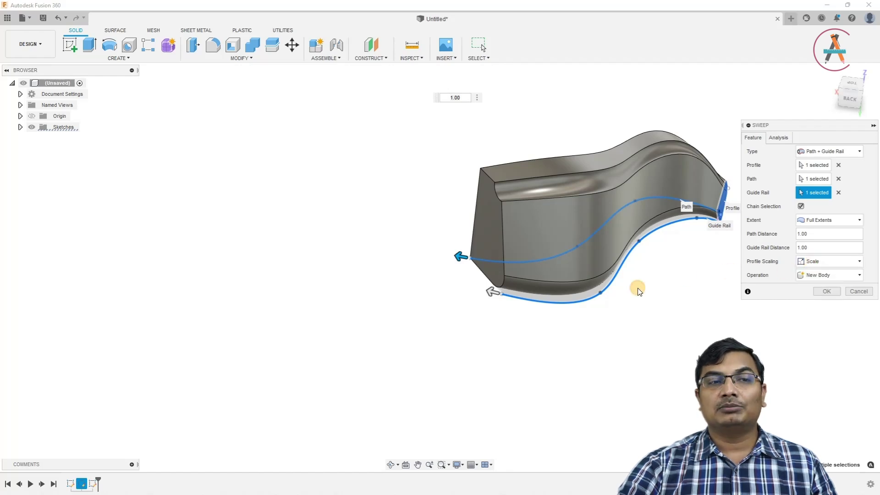
pyautogui.moveTo(634, 287)
pyautogui.keyDown('shift'); pyautogui.mouseDown(button='middle')
pyautogui.moveTo(606, 196)
pyautogui.moveTo(613, 277)
pyautogui.mouseUp(button='middle'); pyautogui.keyUp('shift')
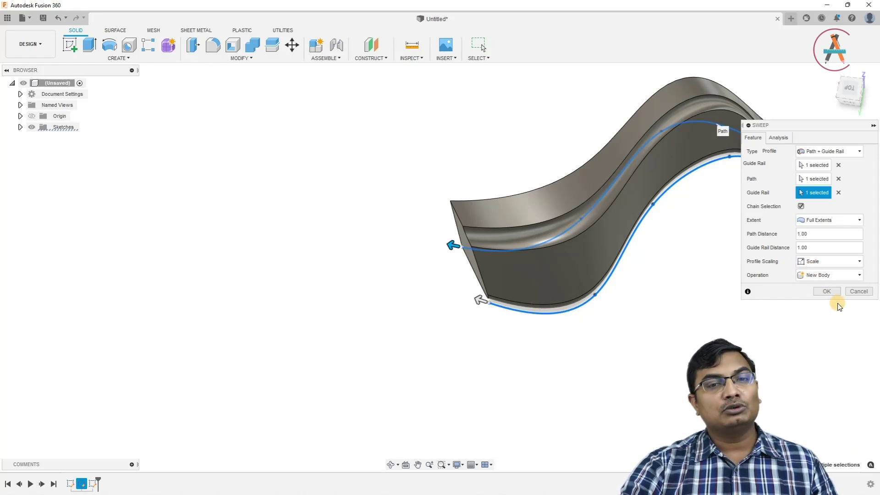
pyautogui.click(827, 292)
pyautogui.keyDown('shift'); pyautogui.moveTo(556, 310); pyautogui.dragTo(608, 286, button='middle'); pyautogui.keyUp('shift')
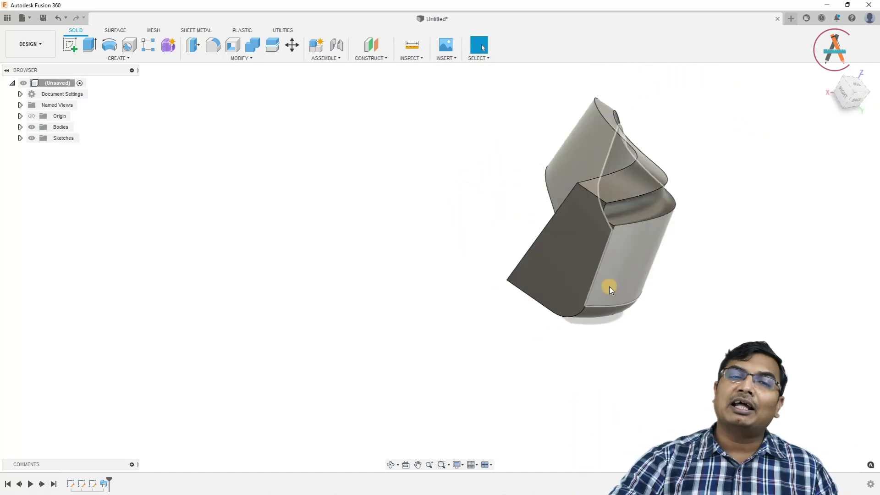
pyautogui.keyDown('shift'); pyautogui.moveTo(610, 287); pyautogui.dragTo(679, 260, button='middle'); pyautogui.keyUp('shift')
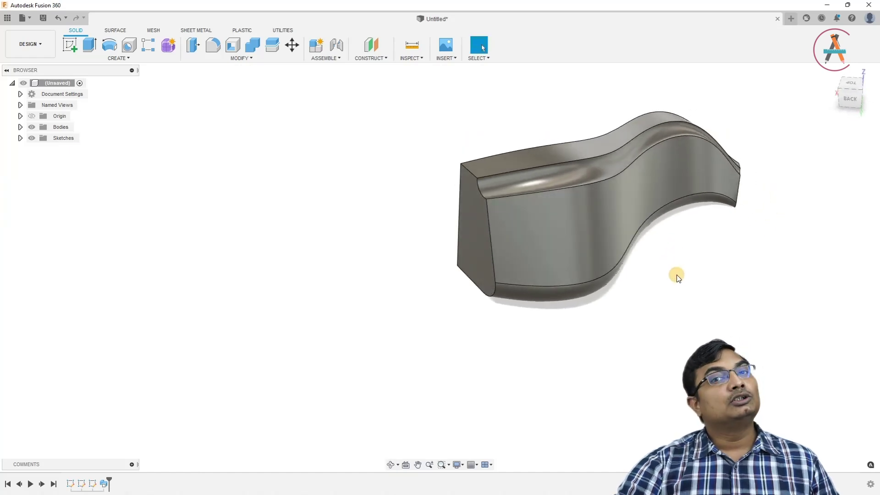